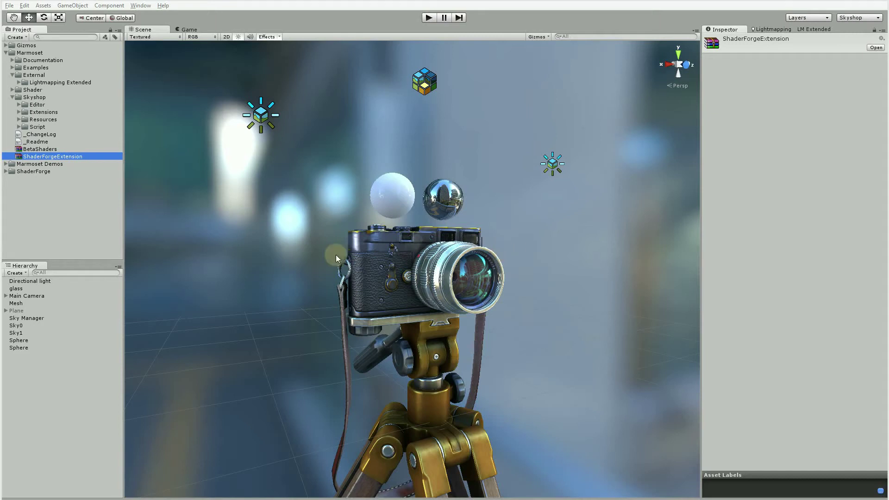
Examine the ShaderForge folder, the ShaderForgeExtension package and the extracted Skyshop node scripts inside the Skyshop Extensions folder.
{"action": "left_click", "coordinate": [46, 172]}
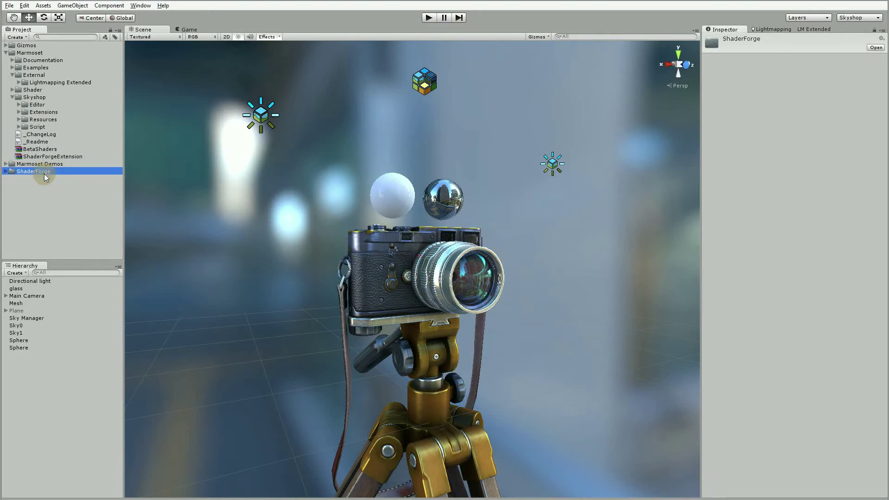
{"action": "left_click", "coordinate": [63, 157]}
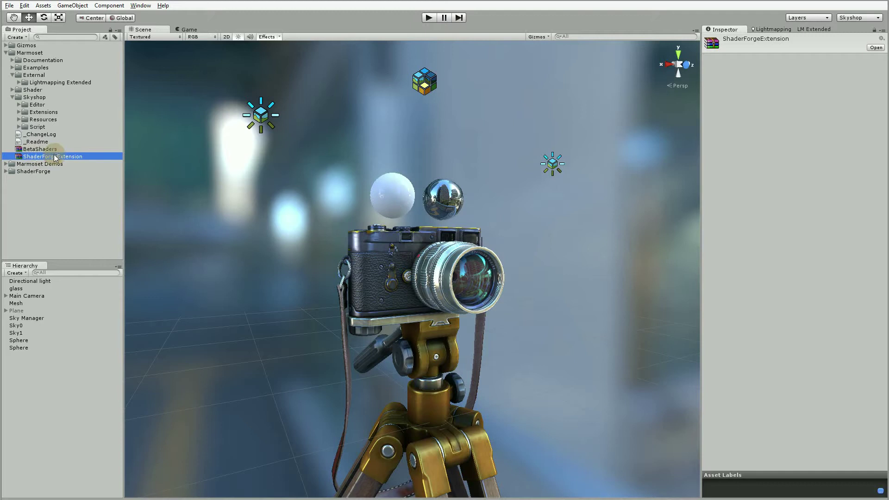
{"action": "left_click", "coordinate": [38, 98]}
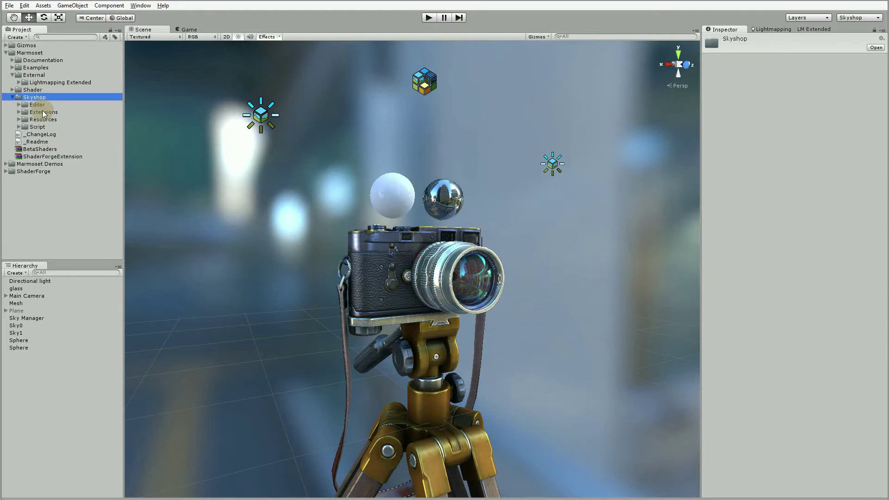
{"action": "left_click", "coordinate": [42, 113]}
{"action": "left_click", "coordinate": [18, 113]}
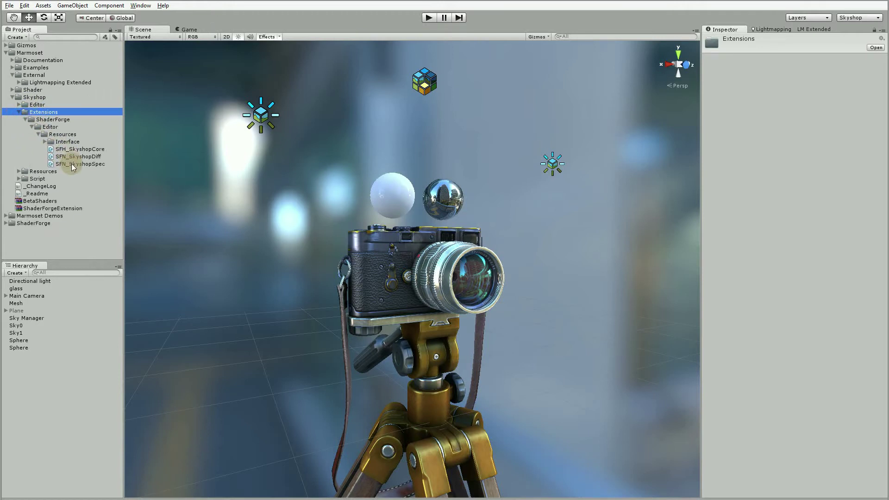
{"action": "left_click", "coordinate": [322, 157]}
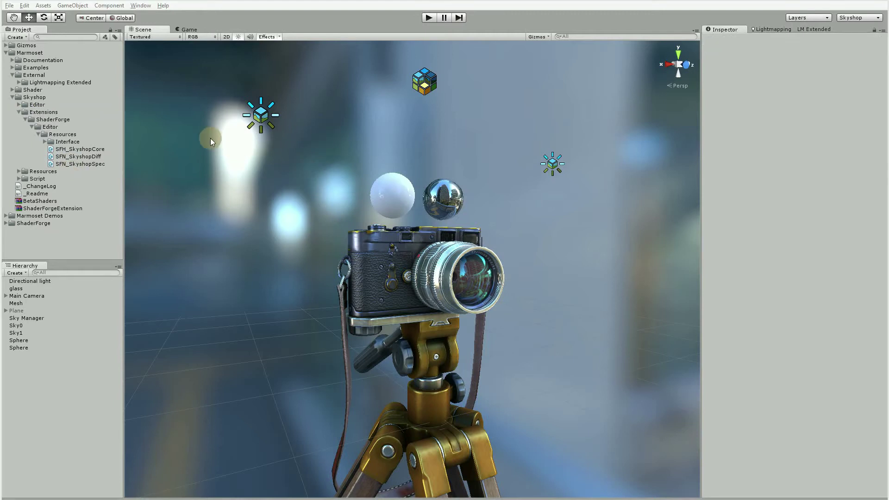
Open the Shader Forge editor and dock it alongside the Scene and Game views.
{"action": "left_click", "coordinate": [138, 5]}
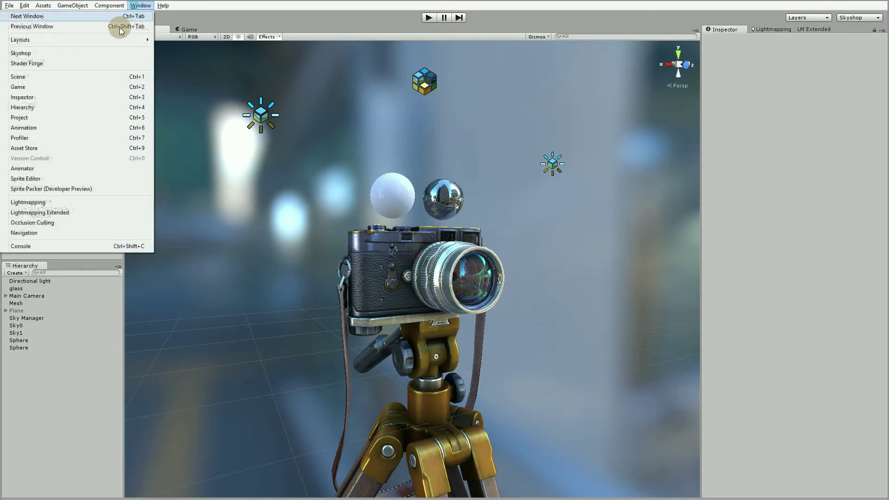
{"action": "left_click", "coordinate": [40, 63]}
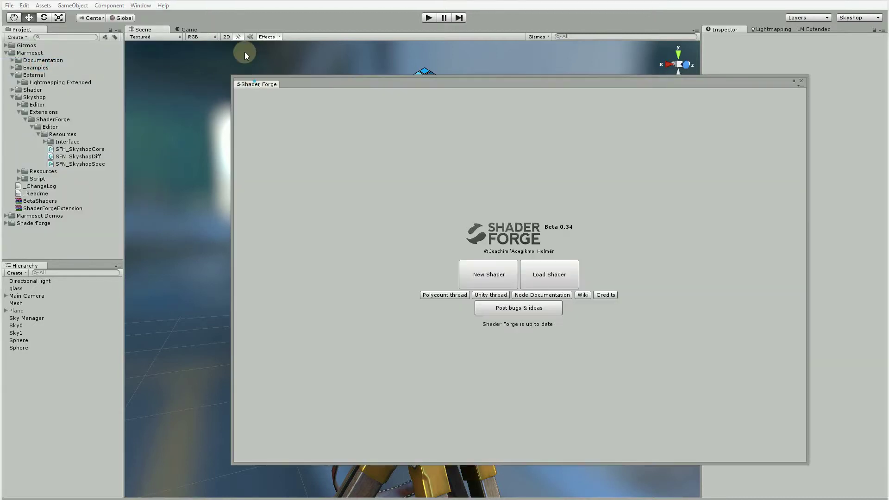
{"action": "left_click_drag", "start_coordinate": [245, 56], "coordinate": [231, 29]}
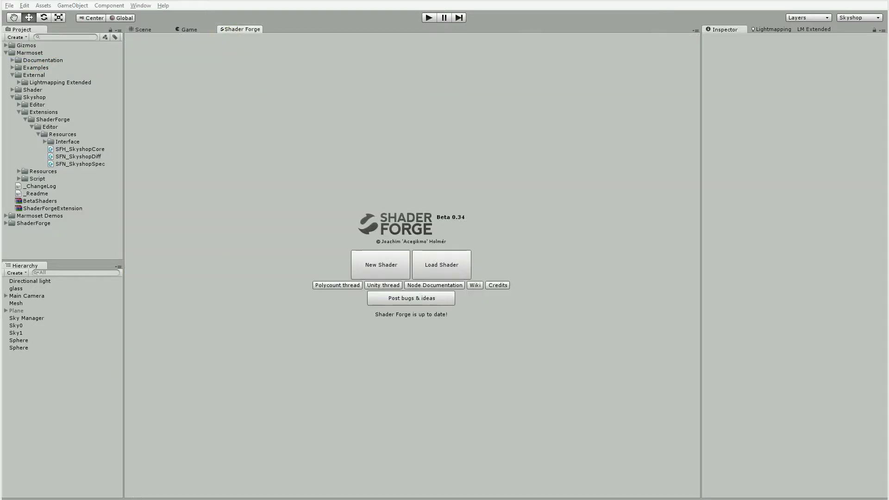
Create a new Shader Forge shader saved as MarmosetDemo in the project's Assets folder.
{"action": "left_click", "coordinate": [373, 274]}
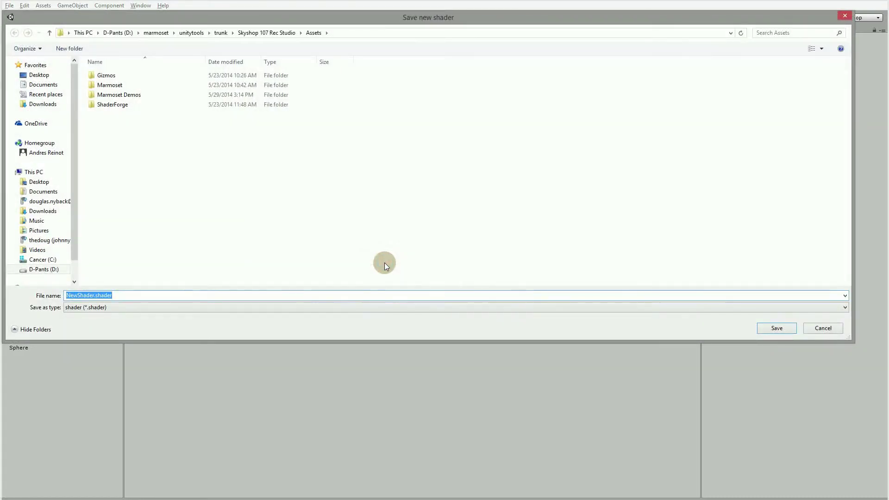
{"action": "type", "text": "Mam"}
{"action": "key", "text": "BackSpace"}
{"action": "type", "text": "rmosetDemo"}
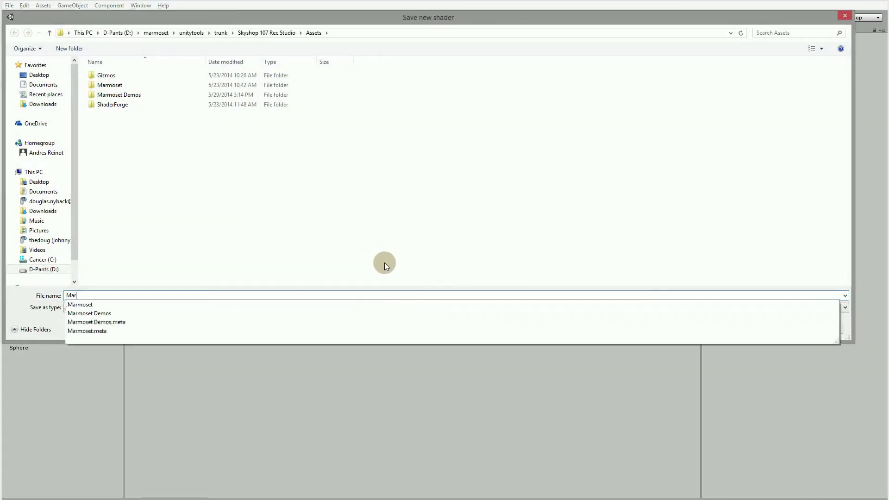
{"action": "key", "text": "Return"}
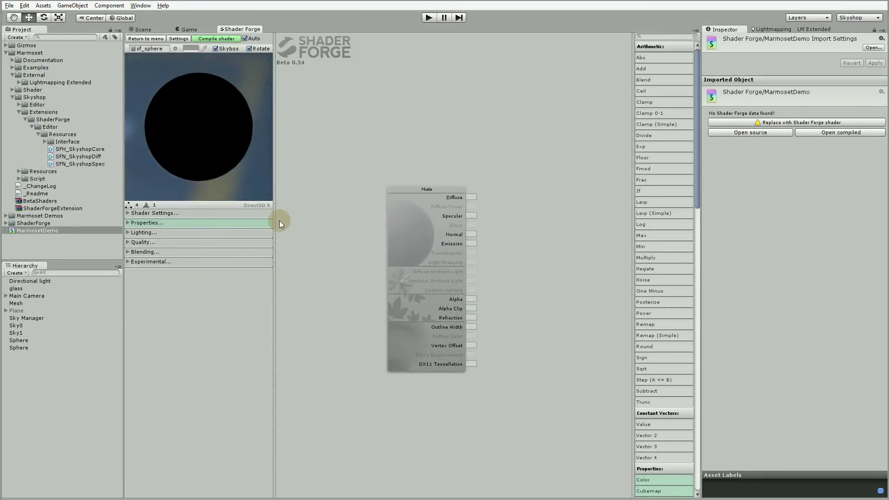
Add a Color property node named "Diffuse Color" and connect its RGB output to the Main node's Diffuse input.
{"action": "left_click_drag", "start_coordinate": [224, 128], "coordinate": [374, 170]}
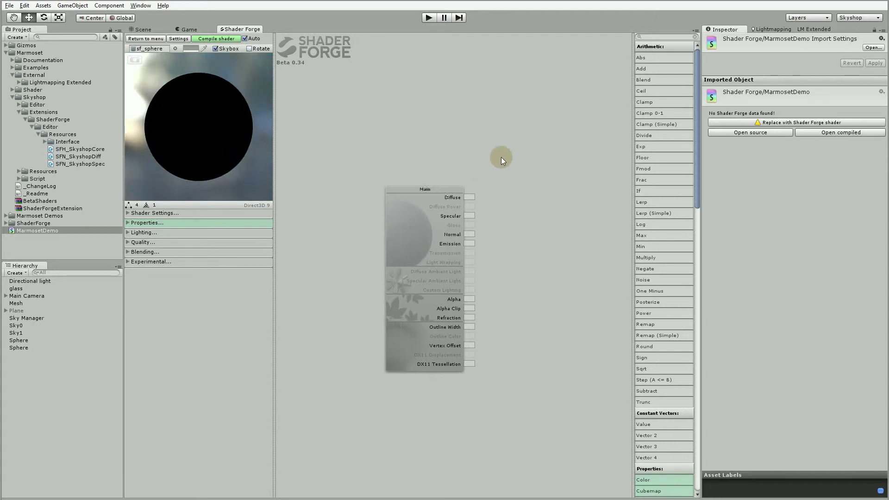
{"action": "left_click_drag", "start_coordinate": [502, 157], "coordinate": [429, 169]}
{"action": "right_click", "coordinate": [497, 81]}
{"action": "mouse_move", "coordinate": [536, 112]}
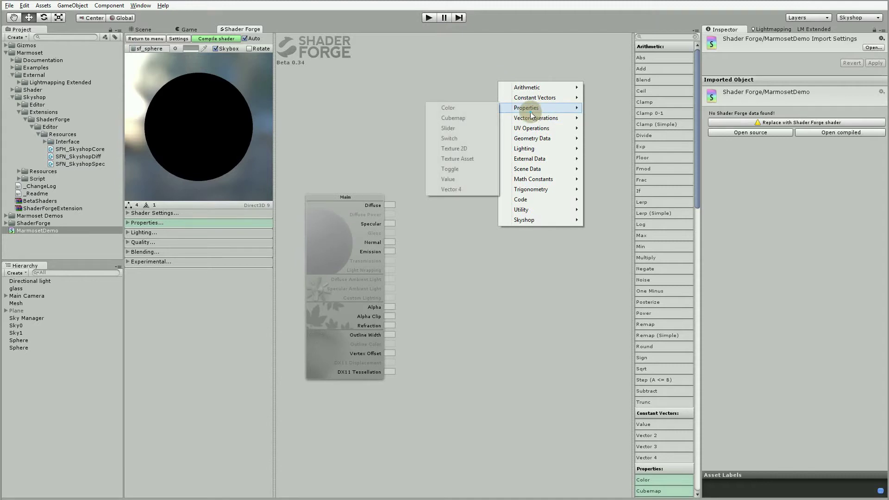
{"action": "left_click", "coordinate": [471, 108]}
{"action": "left_click", "coordinate": [496, 51]}
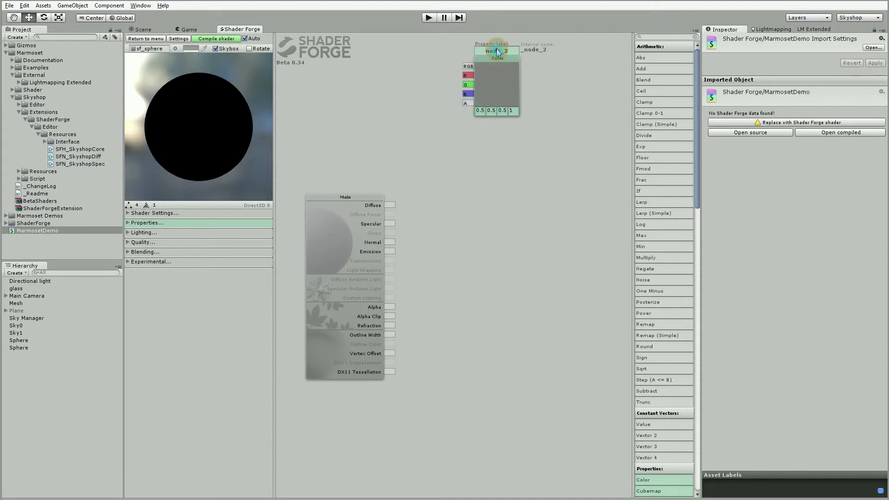
{"action": "type", "text": "Diffuse Color"}
{"action": "key", "text": "Return"}
{"action": "left_click_drag", "start_coordinate": [470, 65], "coordinate": [390, 205]}
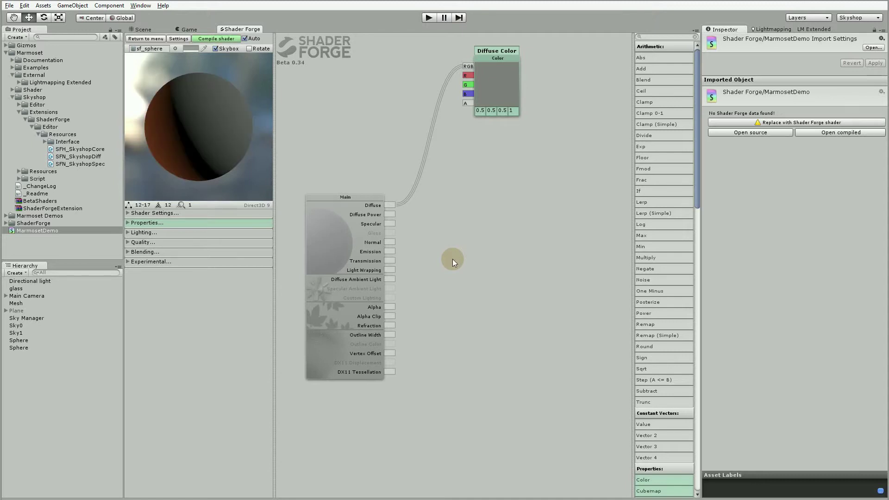
Add a Skyshop Diffuse node and a Skyshop Specular node to the shader graph.
{"action": "right_click", "coordinate": [452, 259]}
{"action": "mouse_move", "coordinate": [479, 400]}
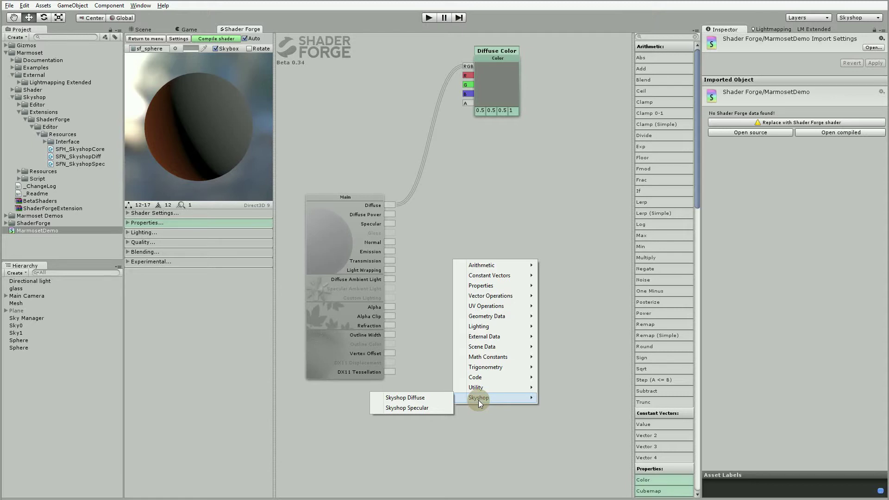
{"action": "left_click", "coordinate": [422, 397]}
{"action": "right_click", "coordinate": [498, 365]}
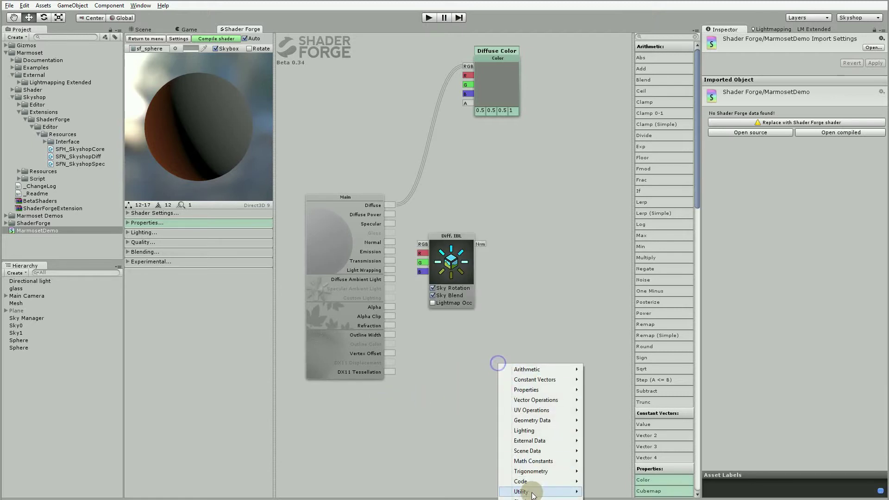
{"action": "right_click", "coordinate": [543, 283]}
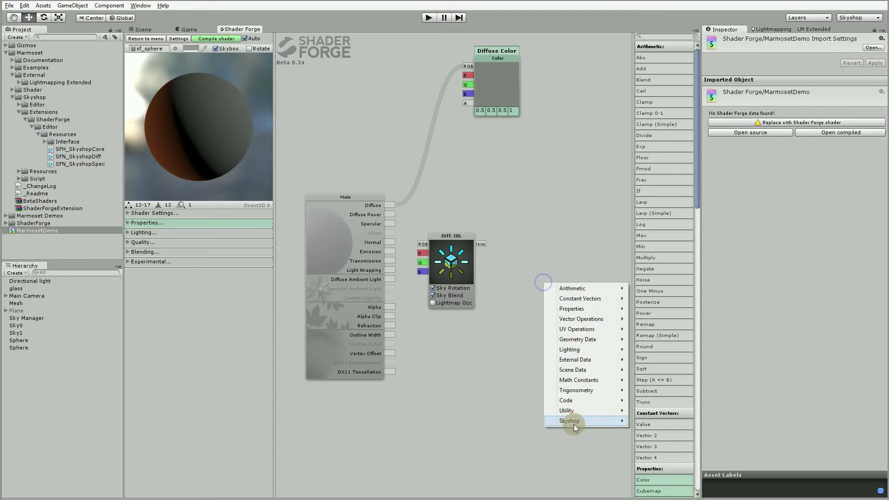
{"action": "mouse_move", "coordinate": [570, 421]}
{"action": "left_click", "coordinate": [486, 432]}
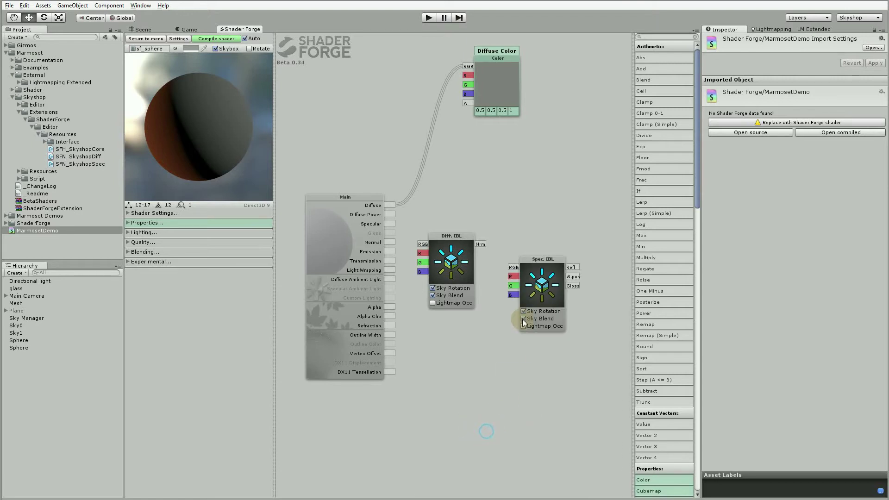
Stack the two Skyshop nodes below Diffuse Color and connect the Diff. IBL RGB output to Main's Diffuse Ambient Light.
{"action": "left_click_drag", "start_coordinate": [546, 259], "coordinate": [504, 338]}
{"action": "left_click_drag", "start_coordinate": [469, 231], "coordinate": [503, 261]}
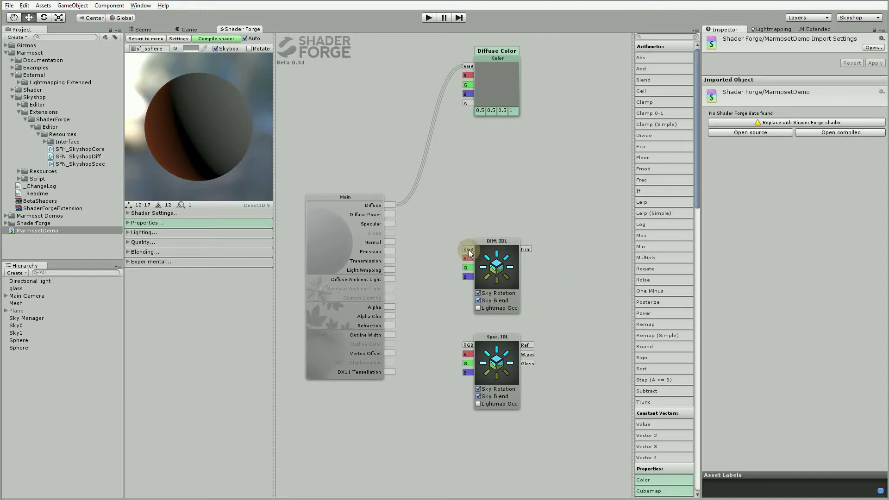
{"action": "left_click_drag", "start_coordinate": [467, 249], "coordinate": [390, 278]}
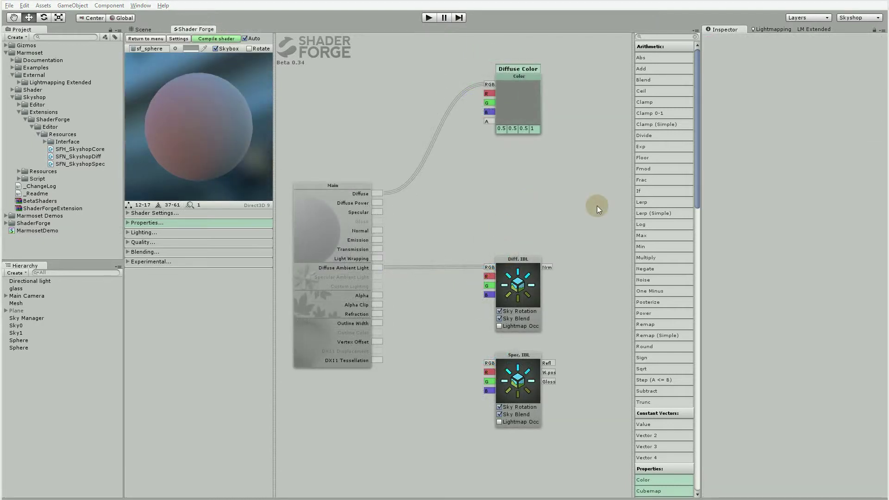
Assign the Shader Forge/MarmosetDemo shader to the WhiteSF material of the white sphere in the scene.
{"action": "left_click", "coordinate": [152, 26]}
{"action": "left_click", "coordinate": [372, 242]}
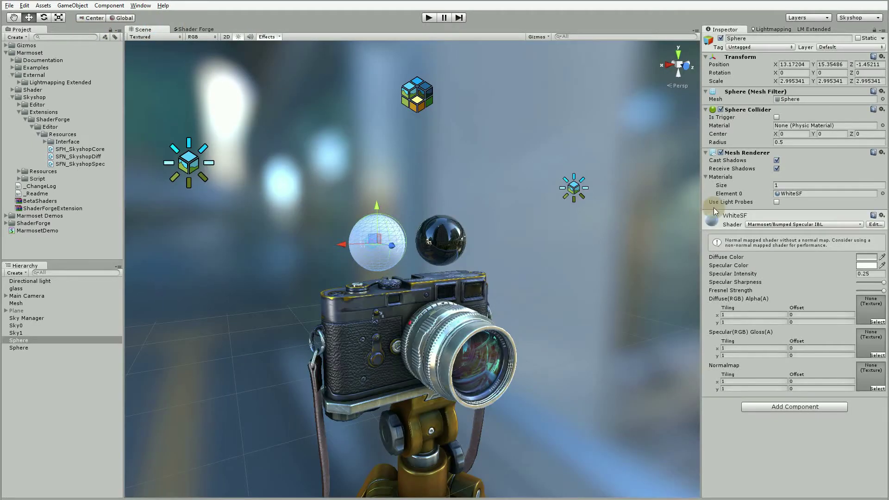
{"action": "left_click", "coordinate": [757, 225]}
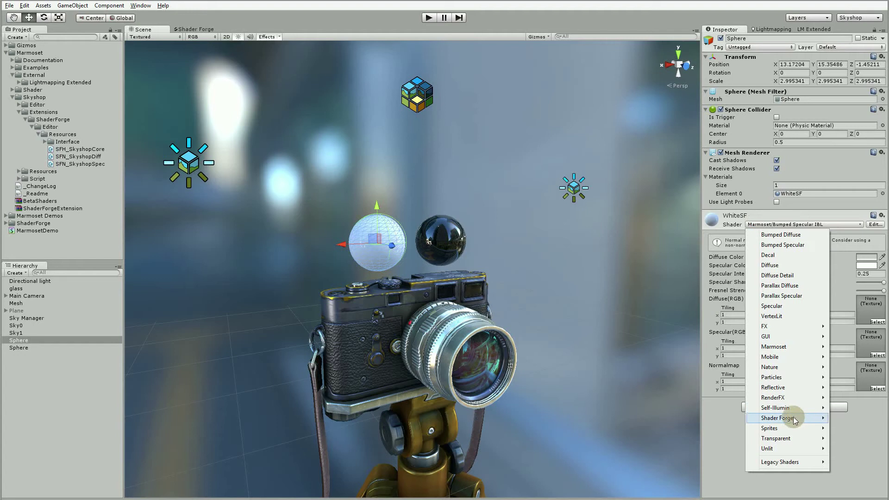
{"action": "mouse_move", "coordinate": [795, 420]}
{"action": "left_click", "coordinate": [717, 430]}
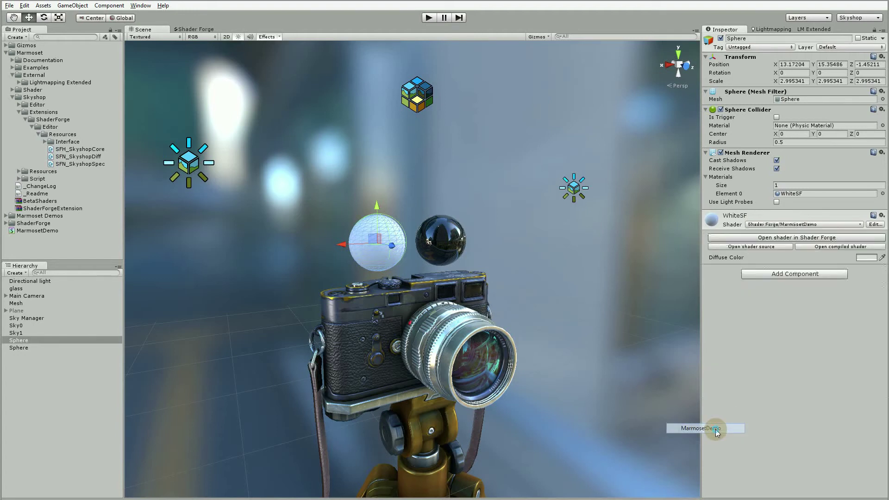
{"action": "left_click", "coordinate": [523, 188]}
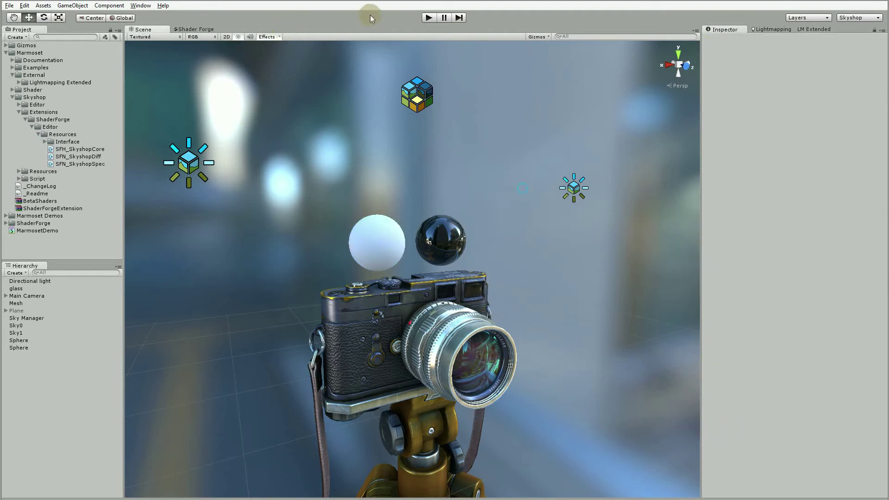
Run the scene in play mode and check the white sphere's ambient lighting under different skies and sky rotations.
{"action": "left_click", "coordinate": [432, 20]}
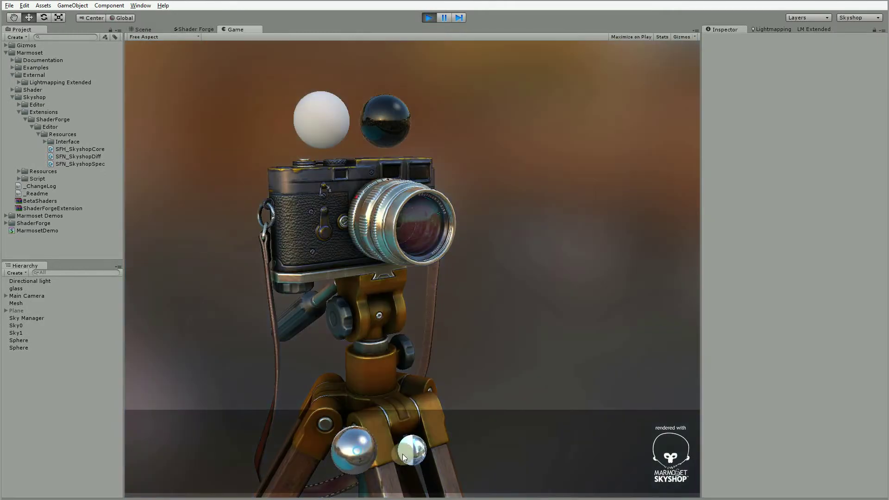
{"action": "left_click", "coordinate": [410, 452]}
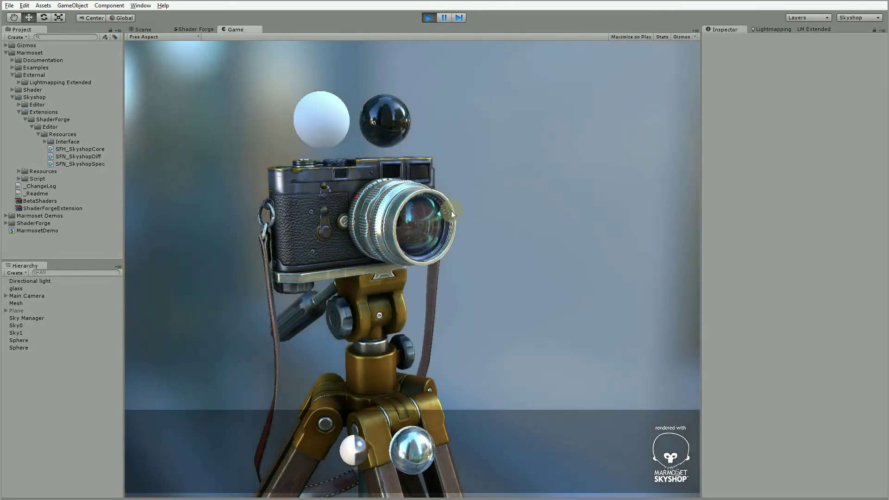
{"action": "left_click_drag", "start_coordinate": [376, 219], "coordinate": [293, 210]}
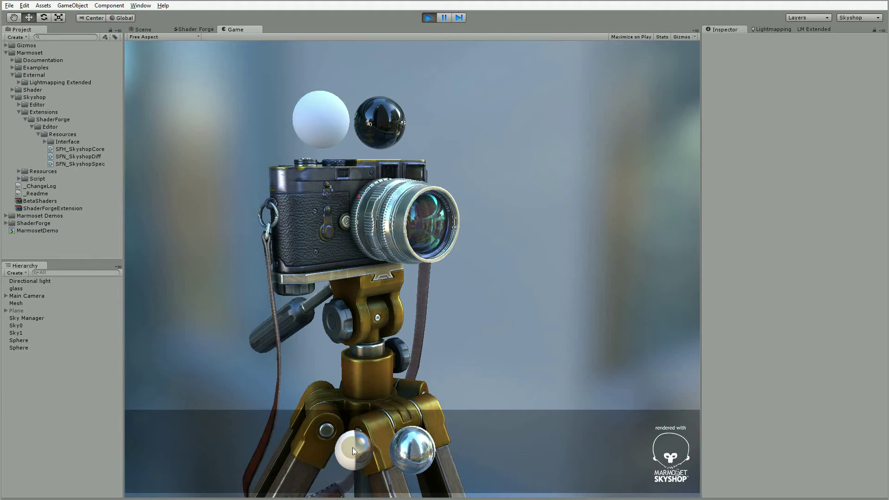
{"action": "left_click", "coordinate": [410, 451]}
{"action": "left_click", "coordinate": [410, 453]}
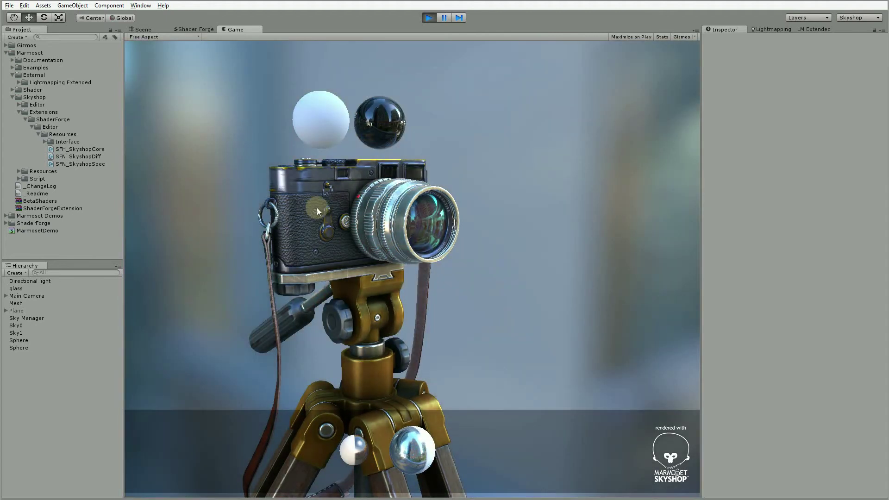
{"action": "left_click_drag", "start_coordinate": [316, 207], "coordinate": [252, 181]}
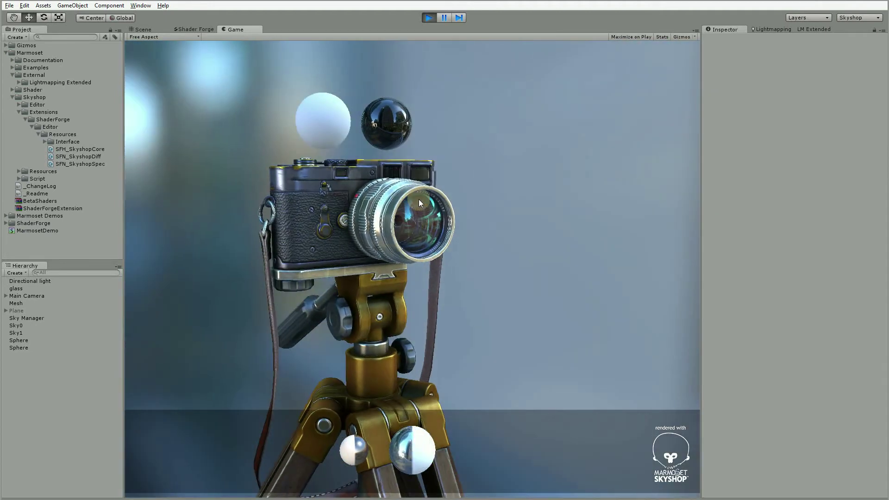
{"action": "left_click", "coordinate": [357, 446]}
{"action": "left_click", "coordinate": [426, 452]}
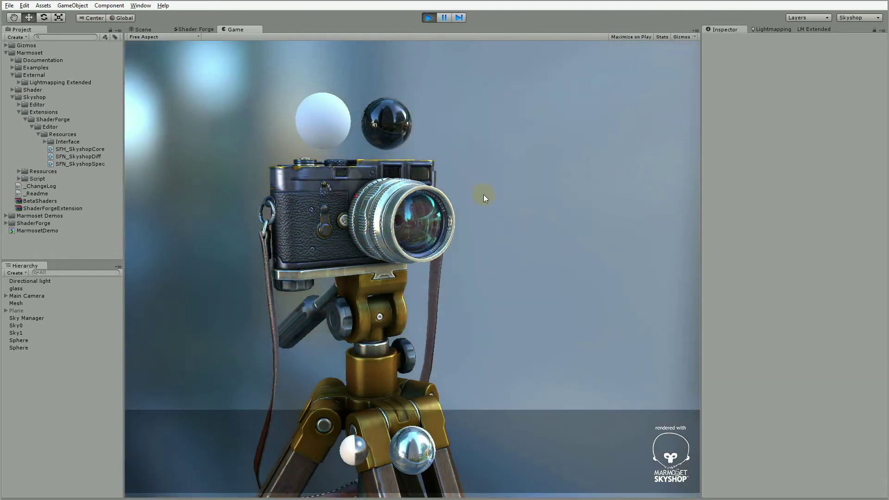
{"action": "left_click_drag", "start_coordinate": [483, 194], "coordinate": [410, 205]}
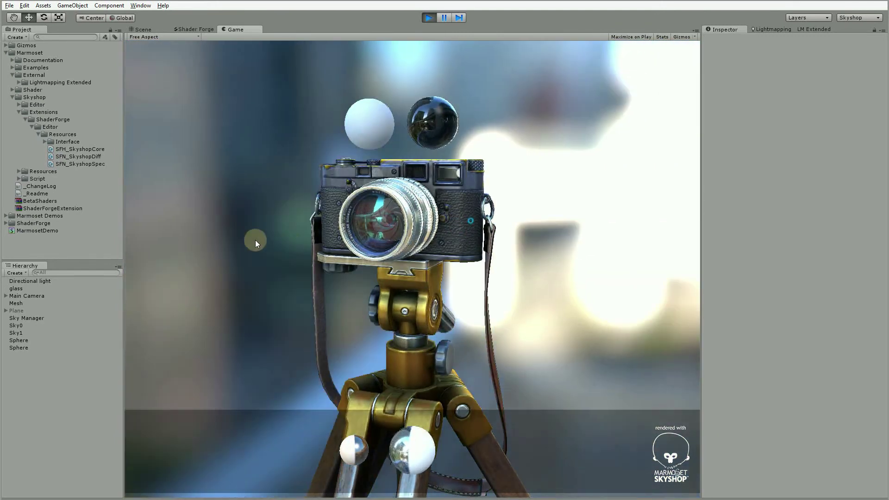
{"action": "left_click_drag", "start_coordinate": [253, 270], "coordinate": [595, 259]}
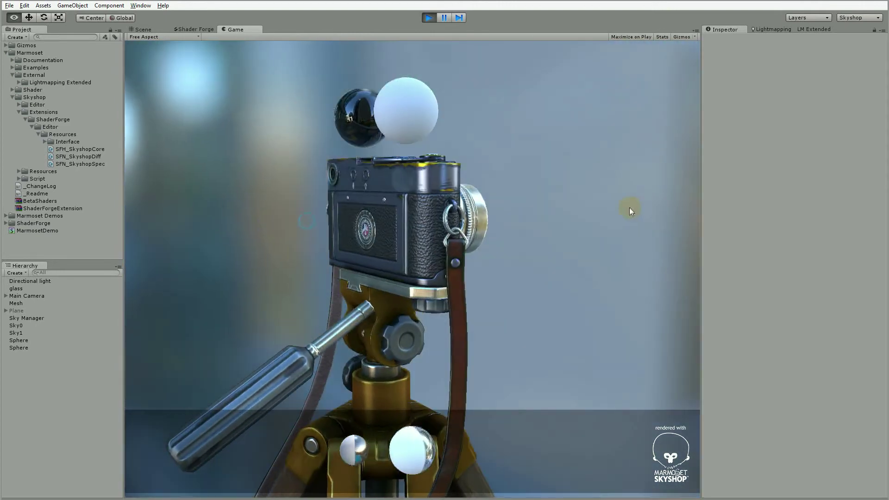
{"action": "left_click_drag", "start_coordinate": [608, 212], "coordinate": [639, 203]}
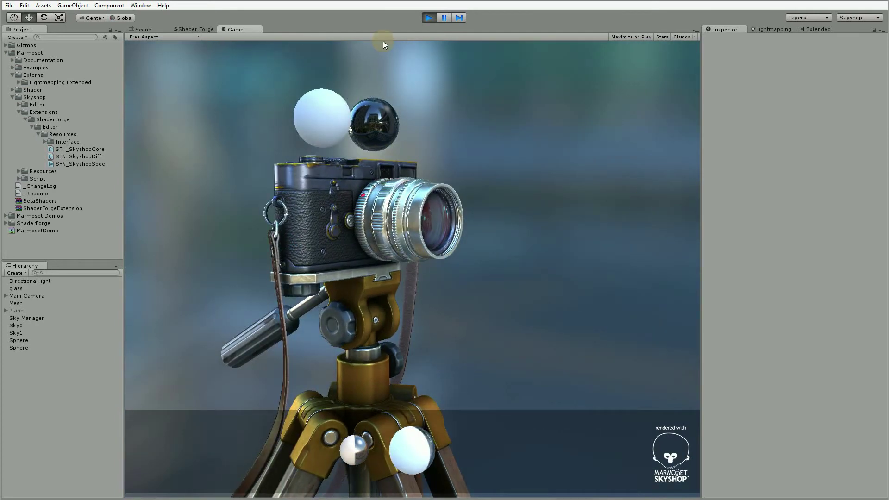
{"action": "left_click", "coordinate": [430, 18]}
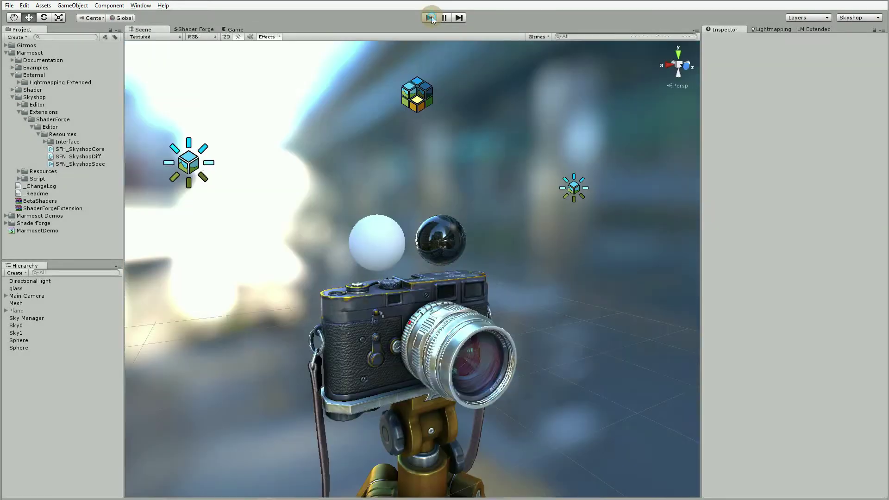
Turn off Sky Rotation and Sky Blend on the Diff. IBL node in the shader graph.
{"action": "left_click", "coordinate": [196, 29]}
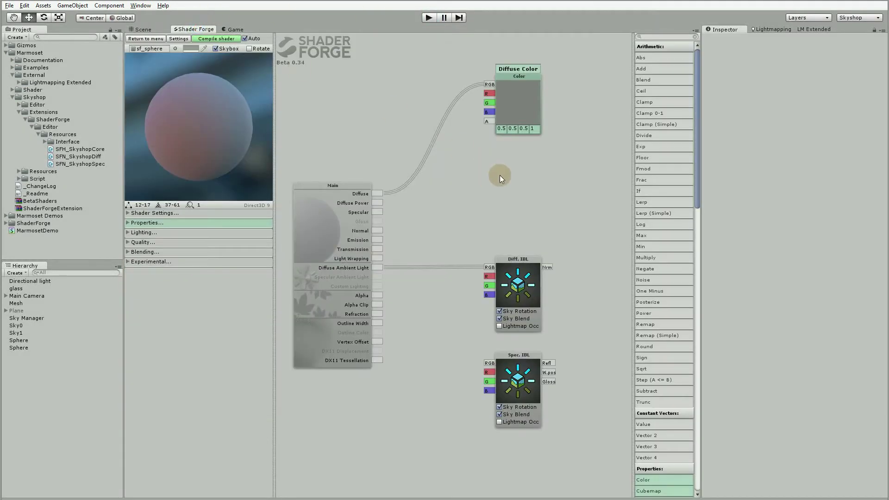
{"action": "left_click", "coordinate": [517, 312]}
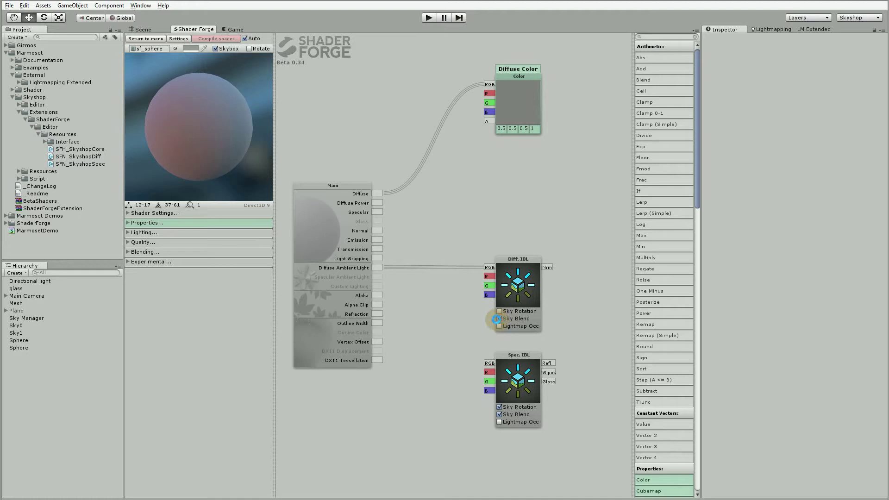
{"action": "left_click", "coordinate": [499, 319]}
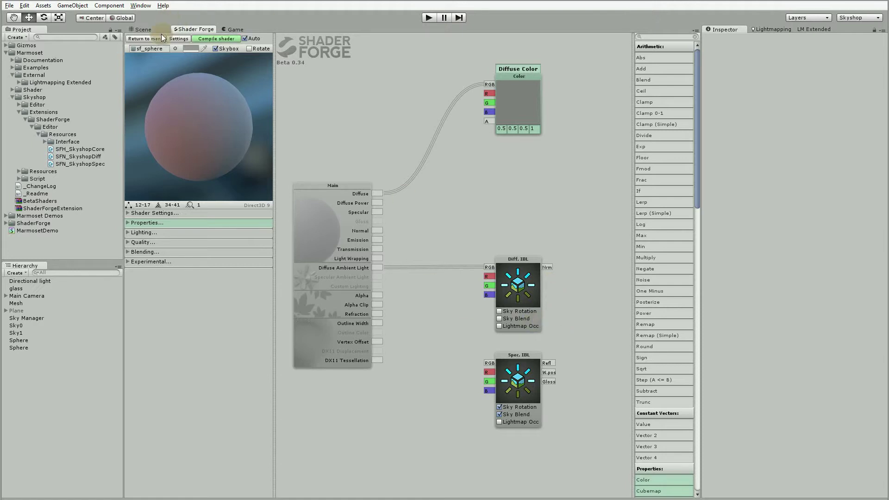
Run the scene in play mode and check how the white sphere reacts to sky rotation and switching between skies.
{"action": "left_click", "coordinate": [142, 29]}
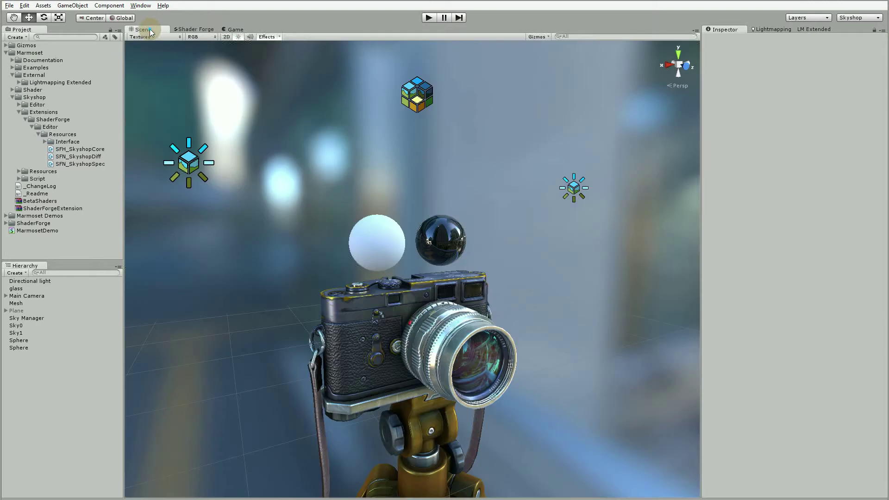
{"action": "left_click", "coordinate": [429, 18]}
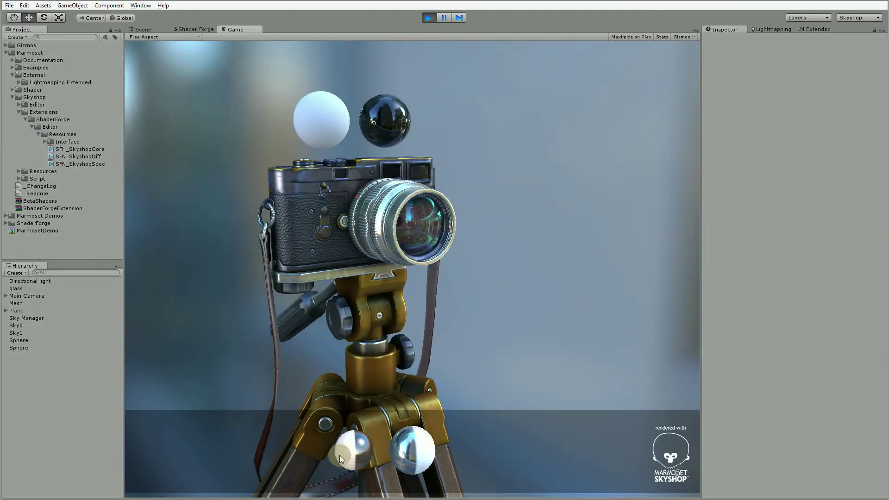
{"action": "left_click", "coordinate": [347, 450]}
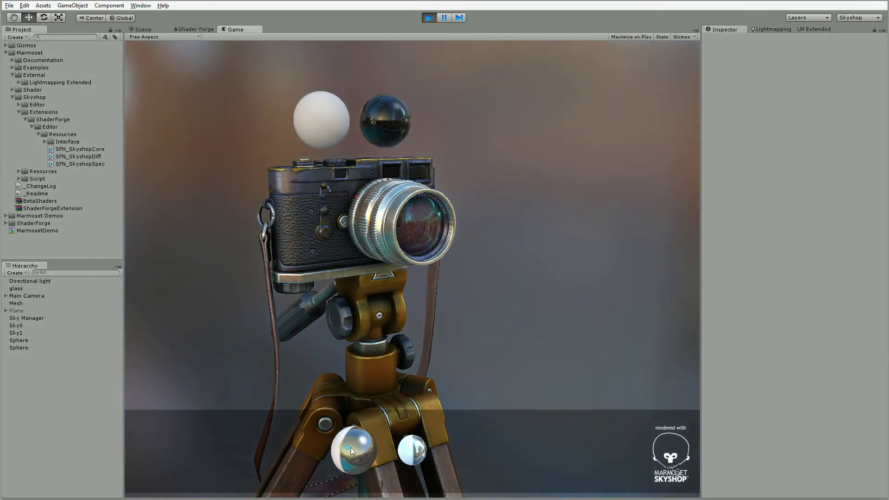
{"action": "left_click", "coordinate": [375, 447]}
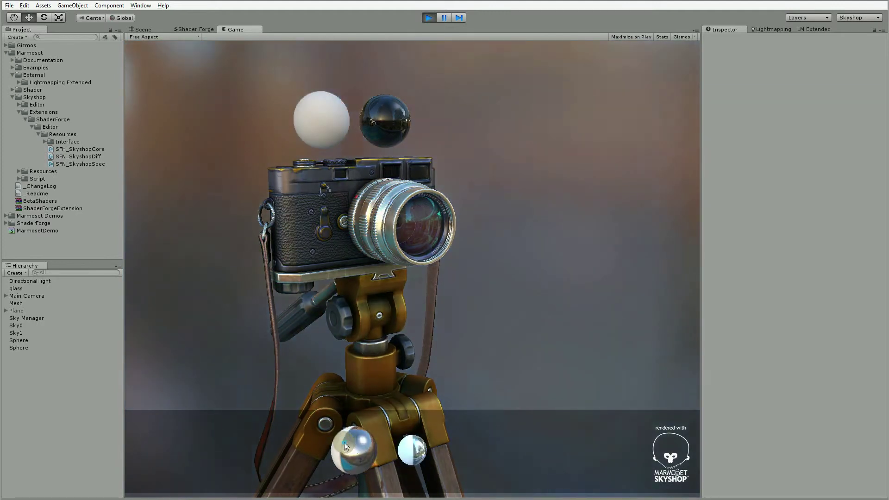
{"action": "left_click", "coordinate": [344, 442]}
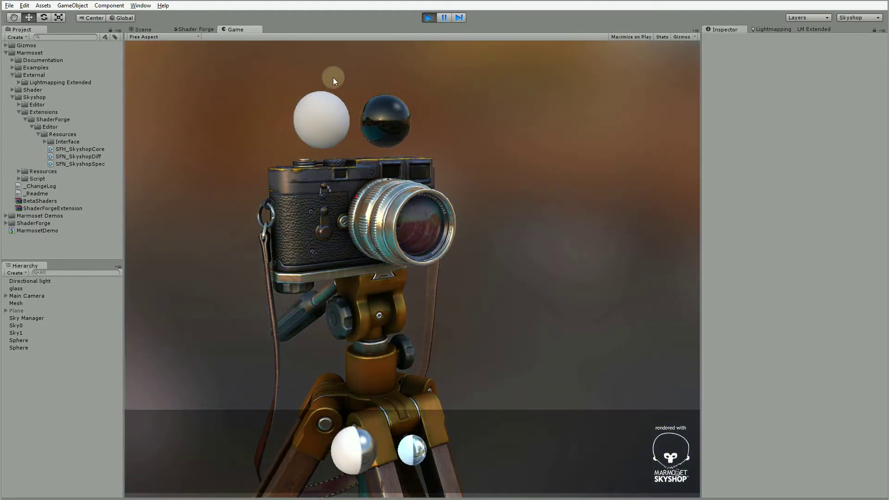
{"action": "left_click", "coordinate": [401, 449]}
{"action": "left_click", "coordinate": [351, 449]}
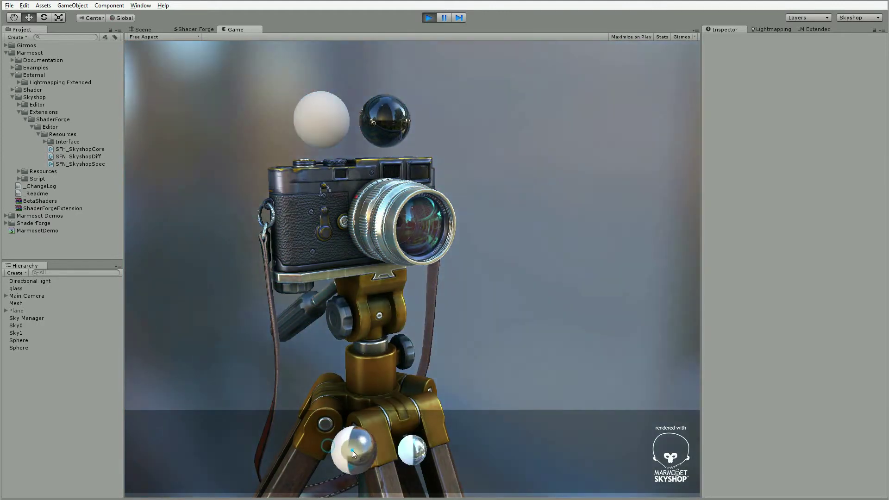
{"action": "left_click", "coordinate": [413, 449]}
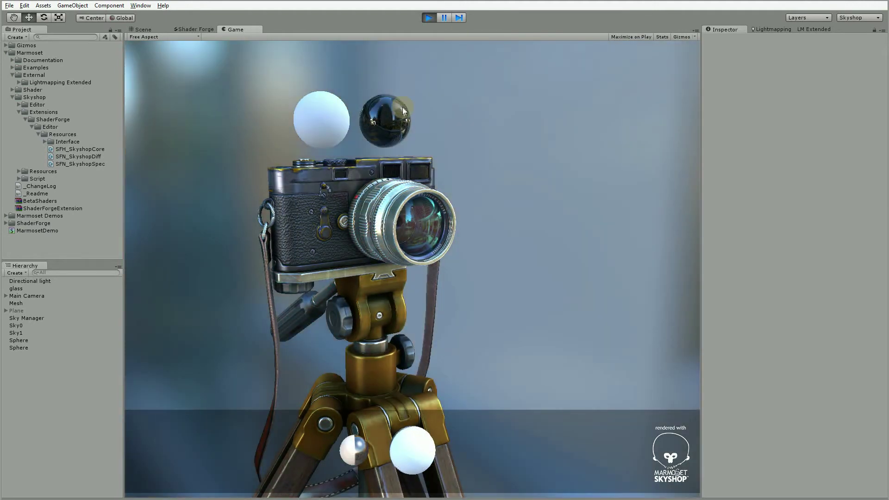
{"action": "left_click", "coordinate": [424, 16]}
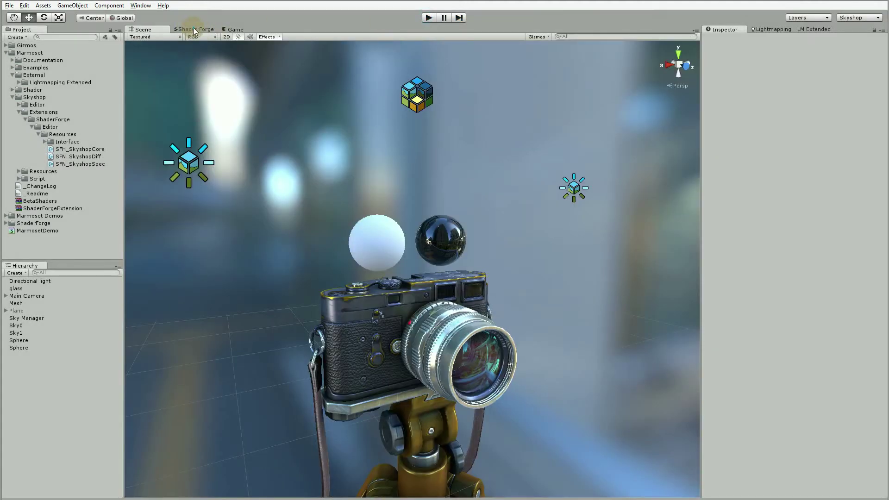
Duplicate the Diffuse Color node, place the copy directly below the original and rename it Specular Color.
{"action": "left_click", "coordinate": [194, 29]}
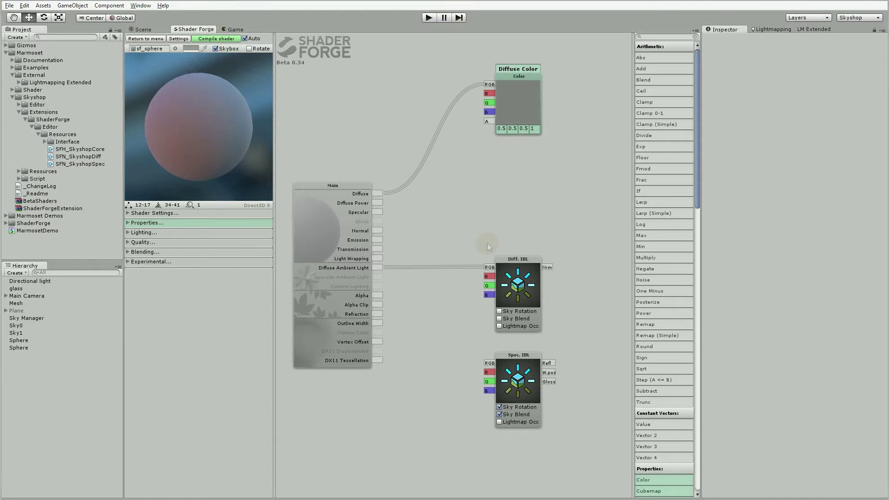
{"action": "left_click", "coordinate": [519, 82]}
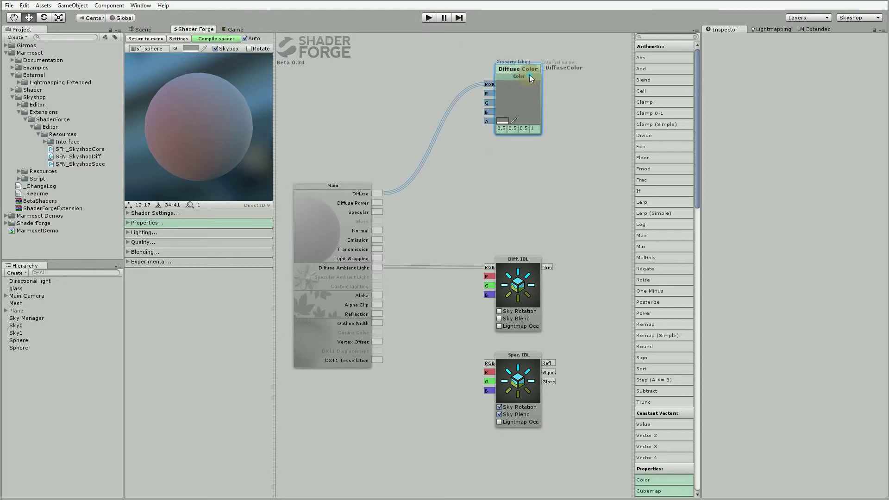
{"action": "key", "text": "ctrl+d"}
{"action": "left_click_drag", "start_coordinate": [576, 96], "coordinate": [518, 163]}
{"action": "double_click", "coordinate": [518, 161]}
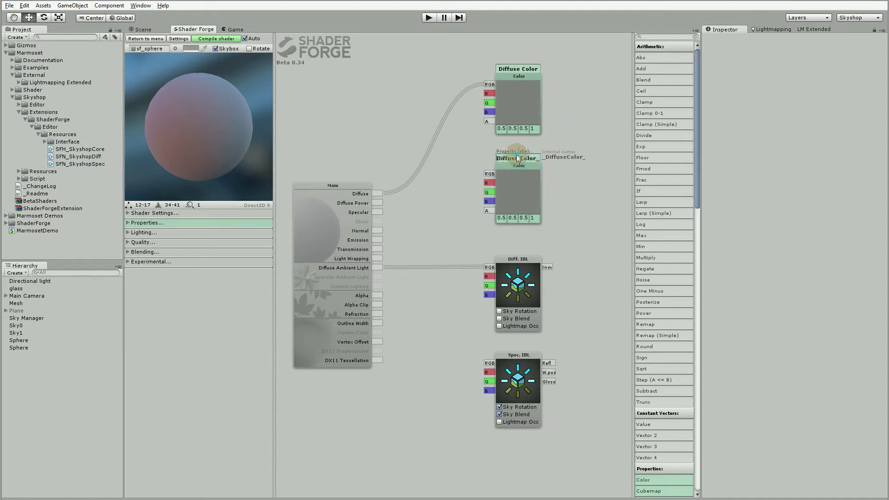
{"action": "type", "text": "Specular Color"}
{"action": "key", "text": "Return"}
Connect Specular Color RGB to Main's Specular and Spec. IBL RGB to Specular Ambient Light, and compile the shader.
{"action": "left_click_drag", "start_coordinate": [490, 174], "coordinate": [380, 212]}
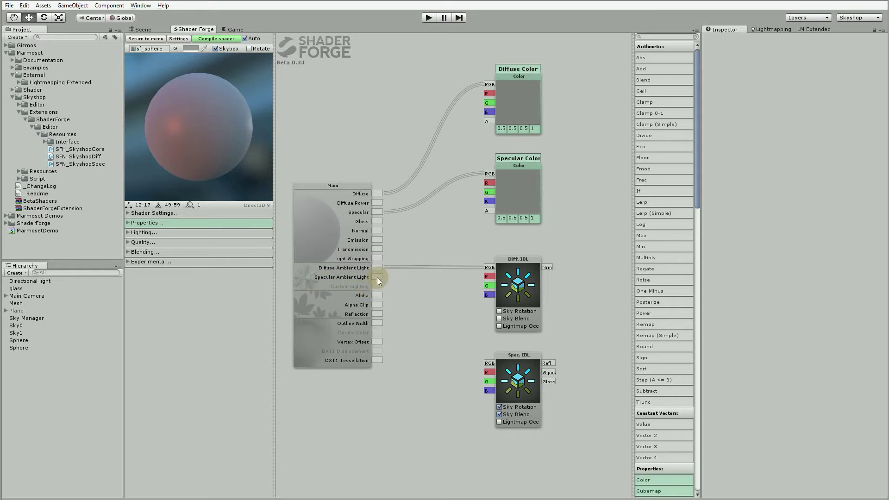
{"action": "left_click_drag", "start_coordinate": [489, 363], "coordinate": [376, 279]}
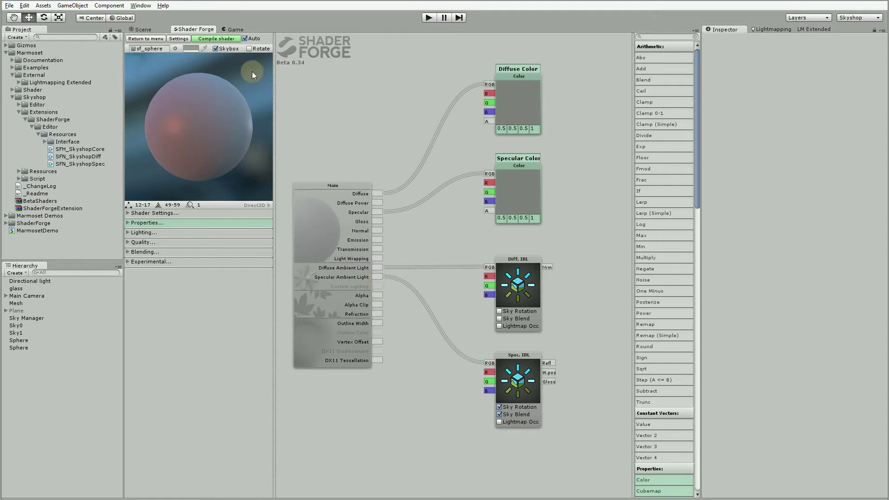
{"action": "left_click", "coordinate": [220, 39]}
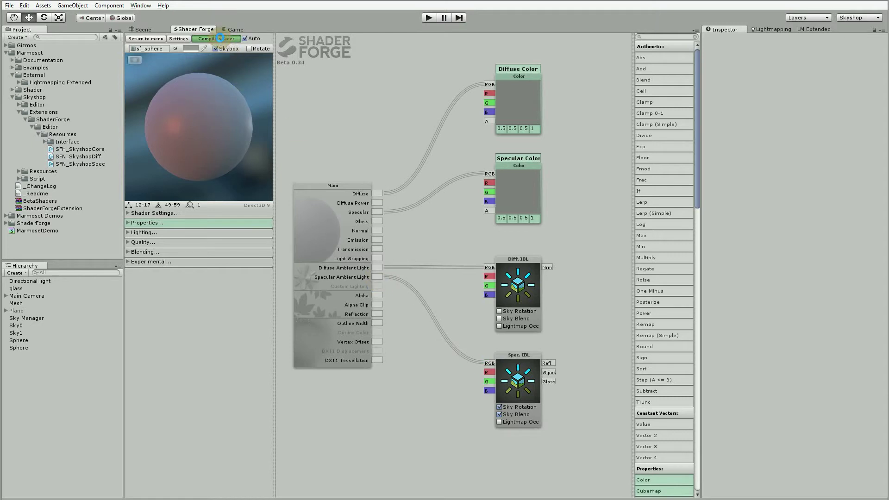
Set the Specular Color of the white sphere's WhiteSF material to white.
{"action": "left_click", "coordinate": [146, 30]}
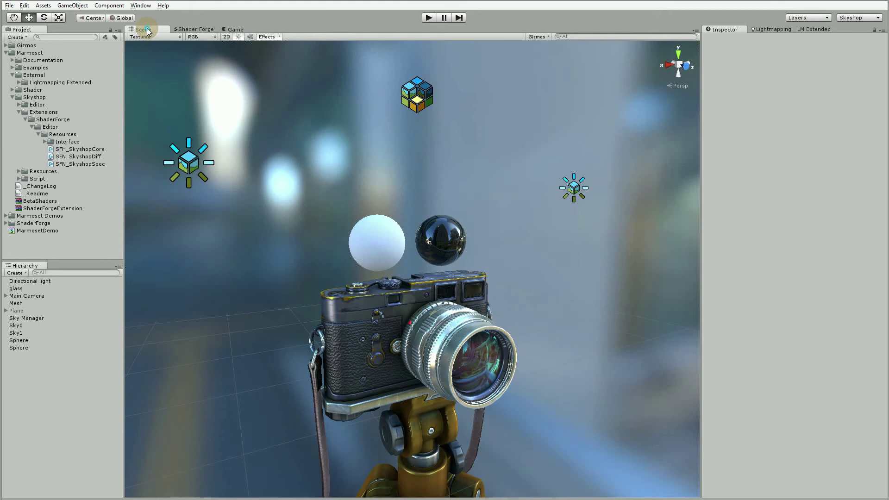
{"action": "left_click_drag", "start_coordinate": [348, 198], "coordinate": [381, 212], "text": "alt"}
{"action": "left_click", "coordinate": [383, 224]}
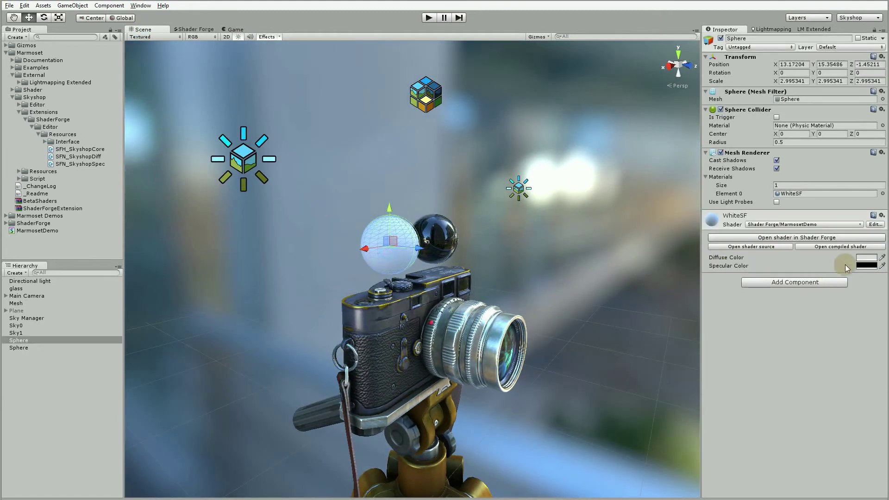
{"action": "left_click", "coordinate": [866, 265]}
{"action": "left_click_drag", "start_coordinate": [539, 386], "coordinate": [523, 368]}
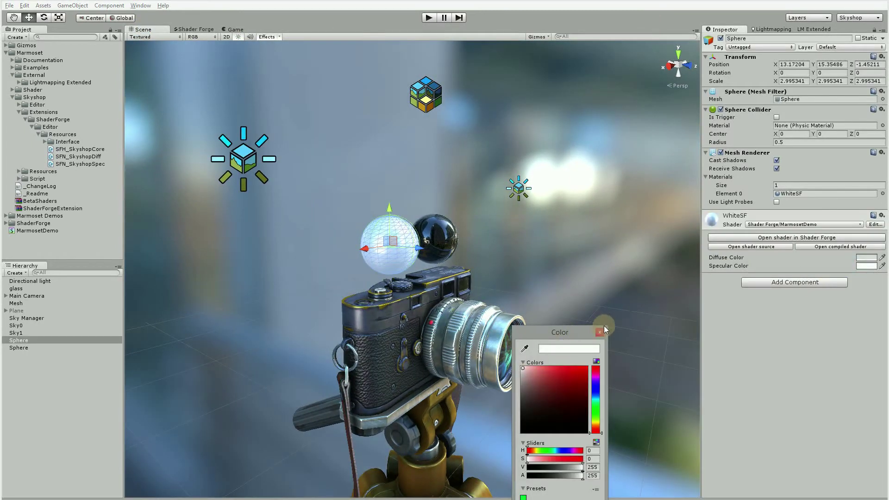
{"action": "left_click", "coordinate": [601, 332]}
{"action": "left_click", "coordinate": [413, 172]}
{"action": "right_click_drag", "start_coordinate": [452, 204], "coordinate": [452, 324], "text": "alt"}
{"action": "left_click_drag", "start_coordinate": [451, 324], "coordinate": [759, 275], "text": "alt"}
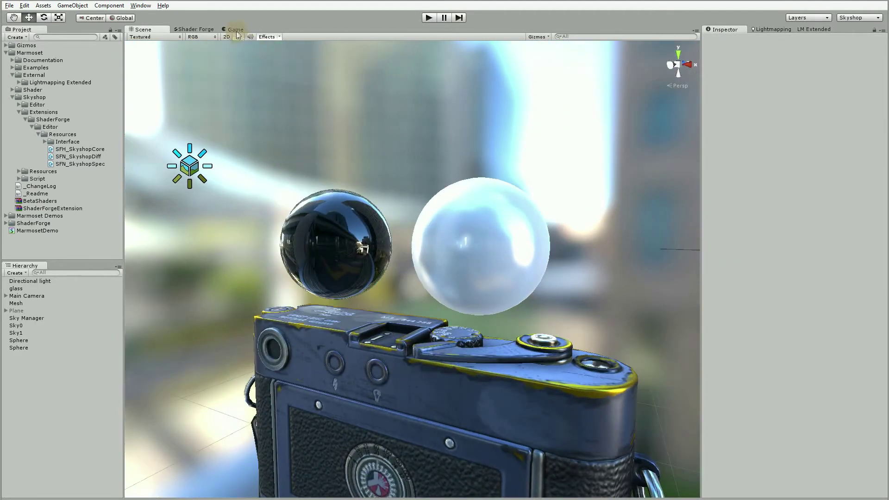
Connect the Specular Color node's alpha output to Main's Gloss and to the Gloss input of the Spec. IBL node.
{"action": "left_click", "coordinate": [200, 29]}
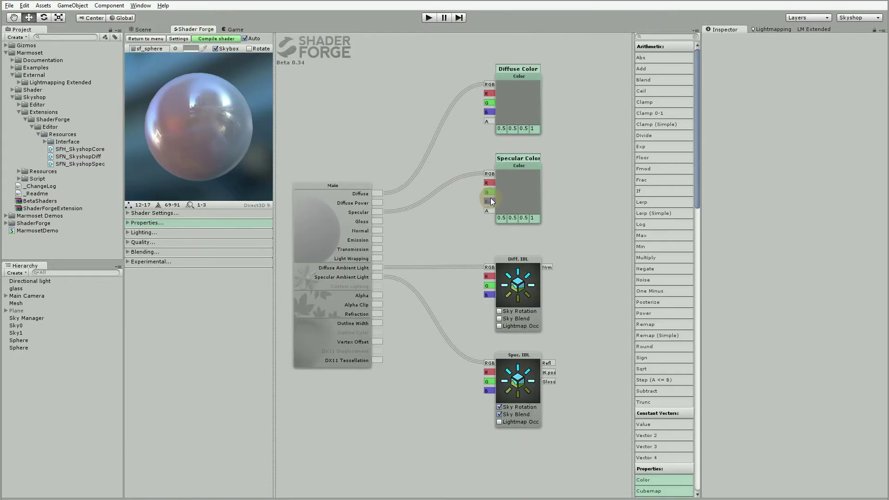
{"action": "left_click", "coordinate": [520, 178]}
{"action": "left_click", "coordinate": [489, 208]}
{"action": "left_click_drag", "start_coordinate": [493, 210], "coordinate": [383, 221]}
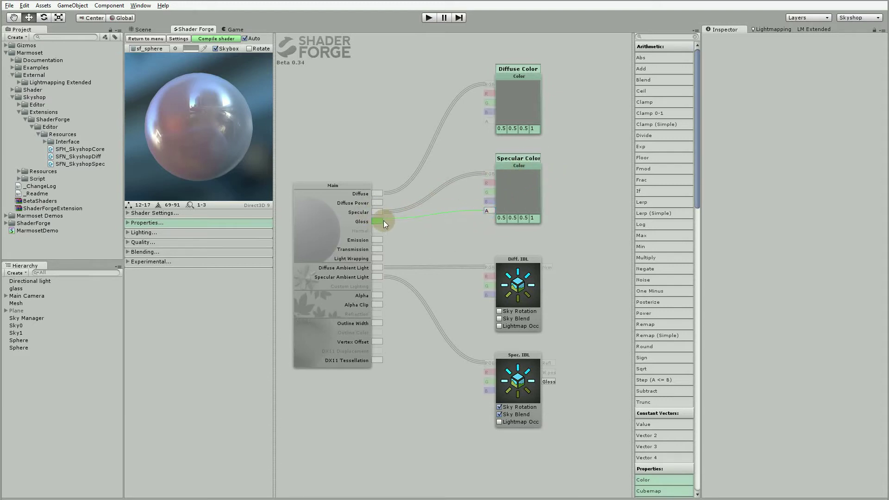
{"action": "left_click", "coordinate": [489, 211]}
{"action": "left_click_drag", "start_coordinate": [489, 212], "coordinate": [560, 380]}
{"action": "left_click_drag", "start_coordinate": [554, 383], "coordinate": [554, 382]}
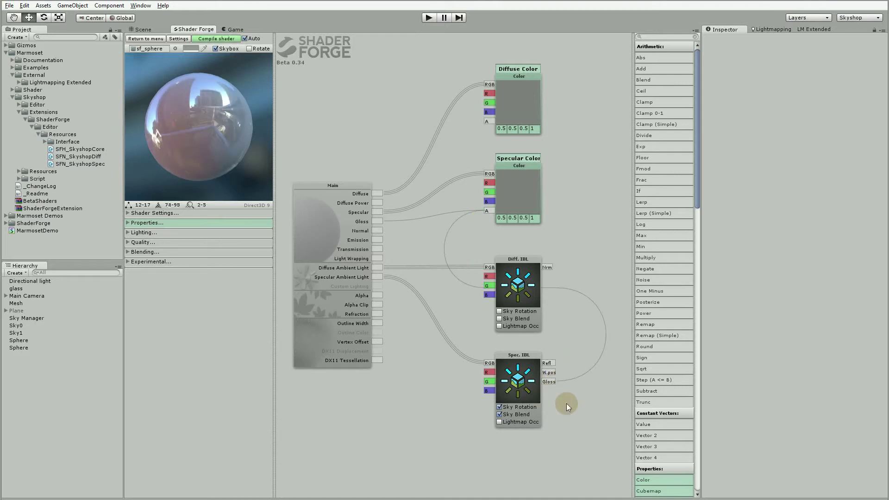
Test the alpha of WhiteSF's Specular Color as a gloss control on the white sphere, leaving it at 255.
{"action": "left_click", "coordinate": [141, 30]}
{"action": "left_click", "coordinate": [492, 249]}
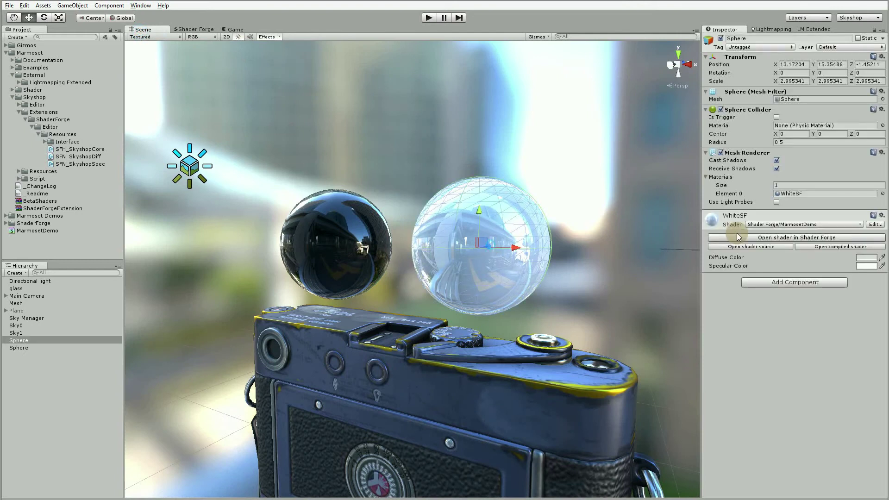
{"action": "left_click", "coordinate": [866, 266]}
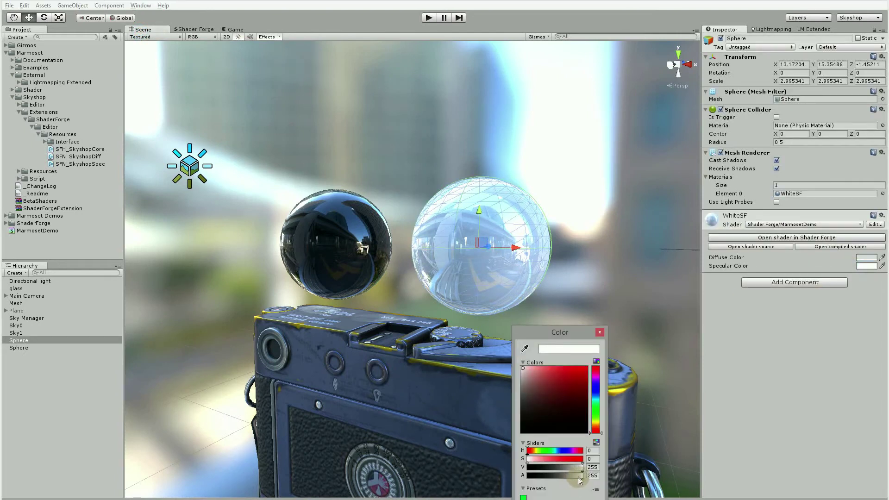
{"action": "mouse_move", "coordinate": [581, 475]}
{"action": "left_mouse_down"}
{"action": "mouse_move", "coordinate": [521, 485]}
{"action": "mouse_move", "coordinate": [583, 477]}
{"action": "left_mouse_up"}
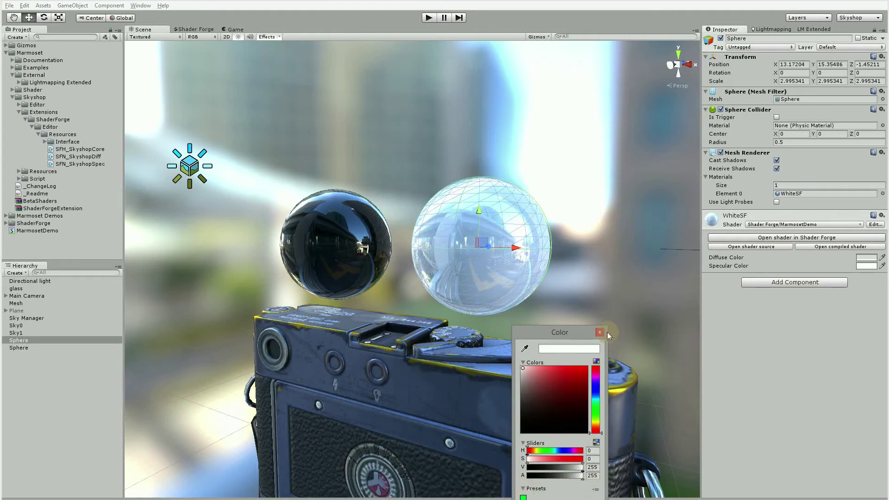
{"action": "left_click", "coordinate": [599, 332]}
{"action": "left_click", "coordinate": [196, 30]}
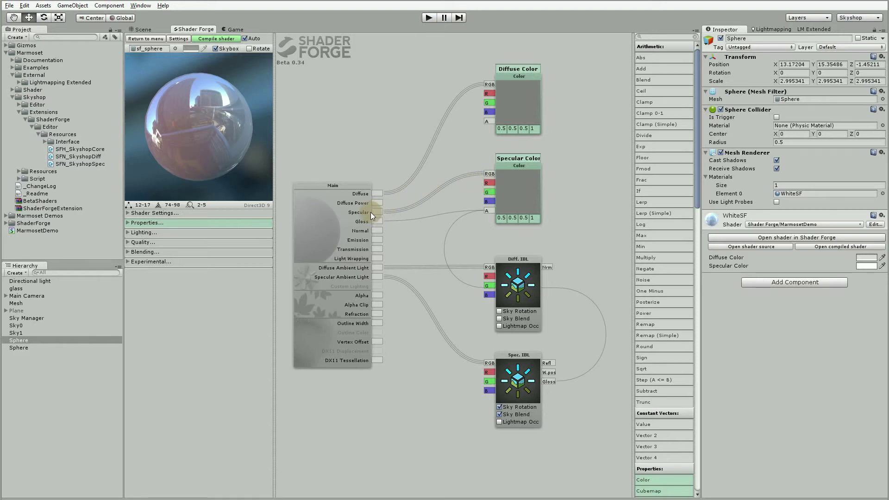
Set the WhiteSF material's Diffuse Color to black.
{"action": "left_click", "coordinate": [144, 30]}
{"action": "left_click_drag", "start_coordinate": [536, 215], "coordinate": [222, 227], "text": "alt"}
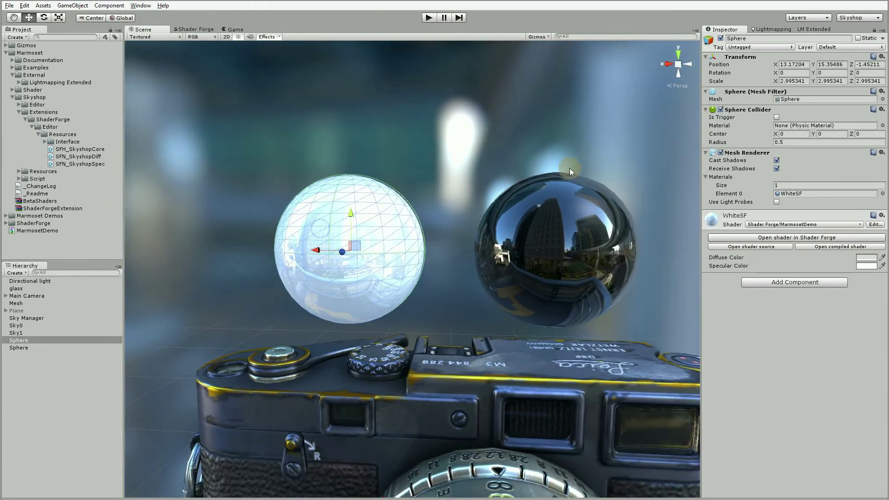
{"action": "left_click", "coordinate": [858, 258]}
{"action": "left_click", "coordinate": [543, 431]}
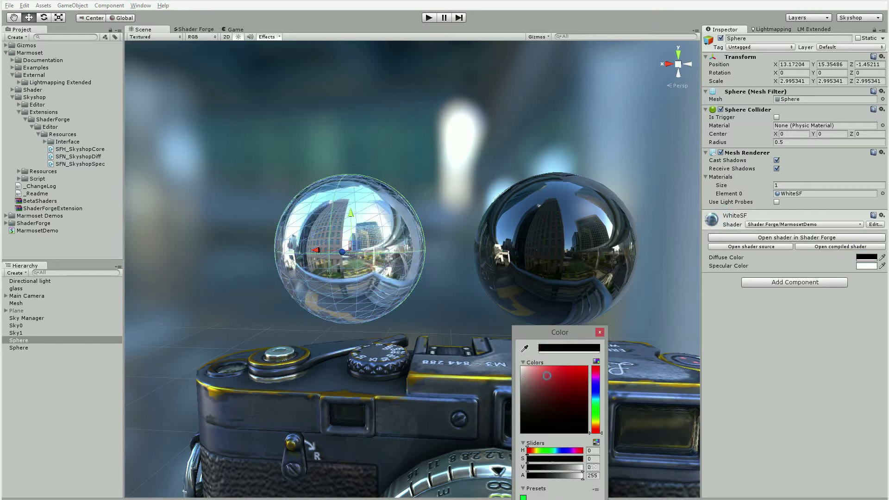
{"action": "left_click", "coordinate": [600, 333]}
Review WhiteSF's Specular Color, compare the white sphere's reflections and material with the black sphere's, and return to the shader graph.
{"action": "left_click", "coordinate": [865, 266]}
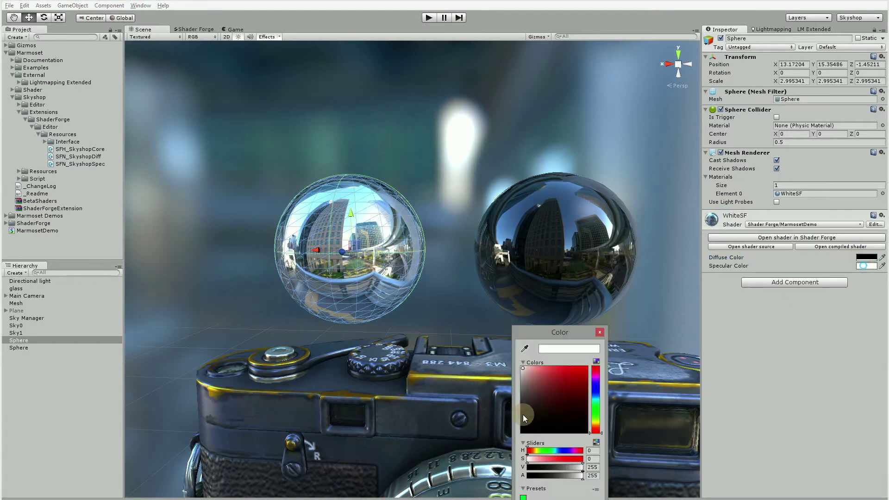
{"action": "left_click", "coordinate": [600, 333]}
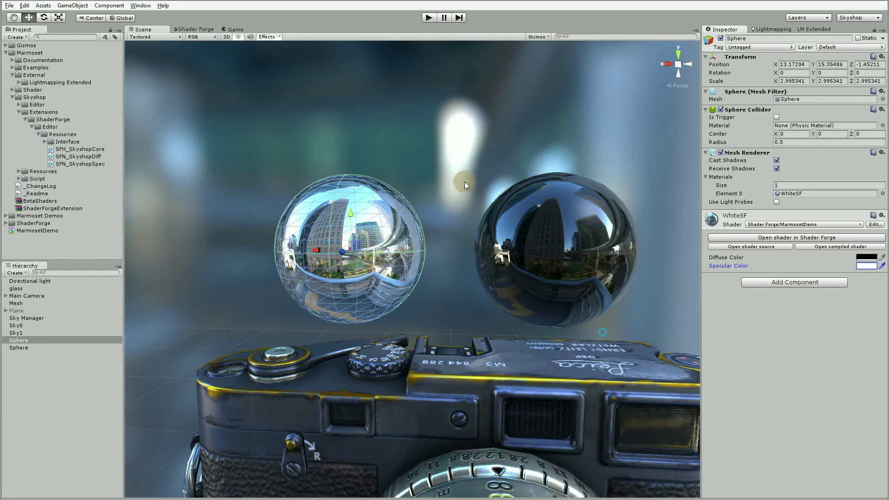
{"action": "left_click", "coordinate": [462, 178]}
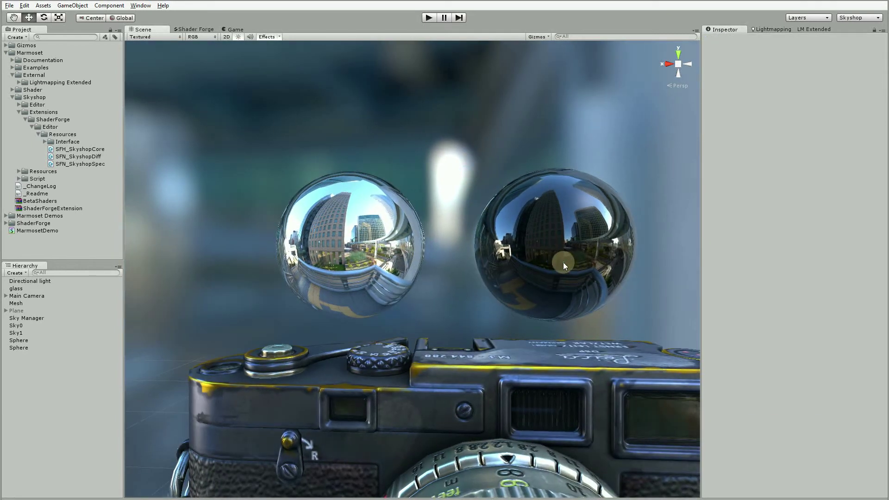
{"action": "left_click", "coordinate": [563, 262]}
{"action": "left_click_drag", "start_coordinate": [885, 290], "coordinate": [866, 291]}
{"action": "left_click", "coordinate": [463, 144]}
{"action": "left_click", "coordinate": [382, 196]}
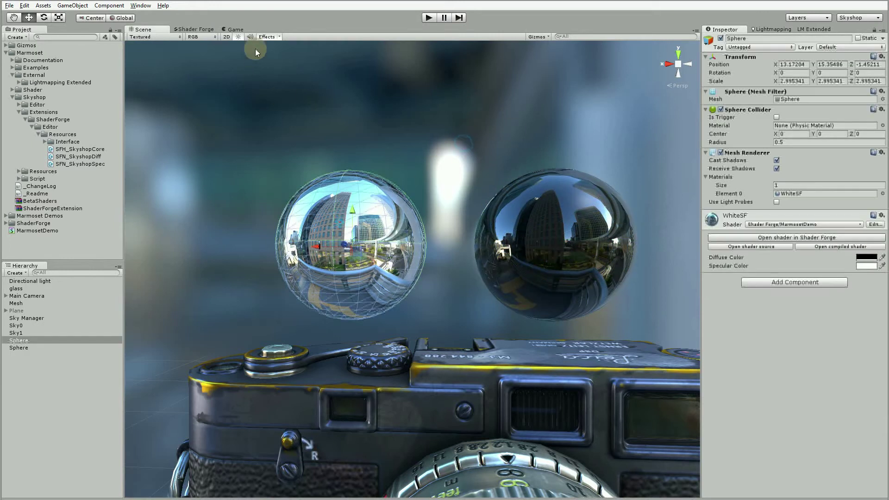
{"action": "left_click", "coordinate": [202, 29]}
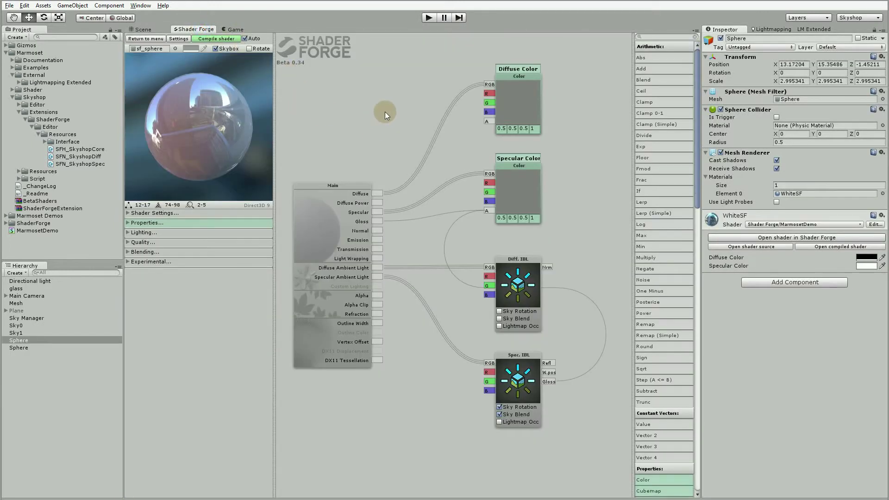
Add a Fresnel node and place it in the open space above and left of the Diffuse Color node.
{"action": "left_click_drag", "start_coordinate": [396, 109], "coordinate": [434, 174]}
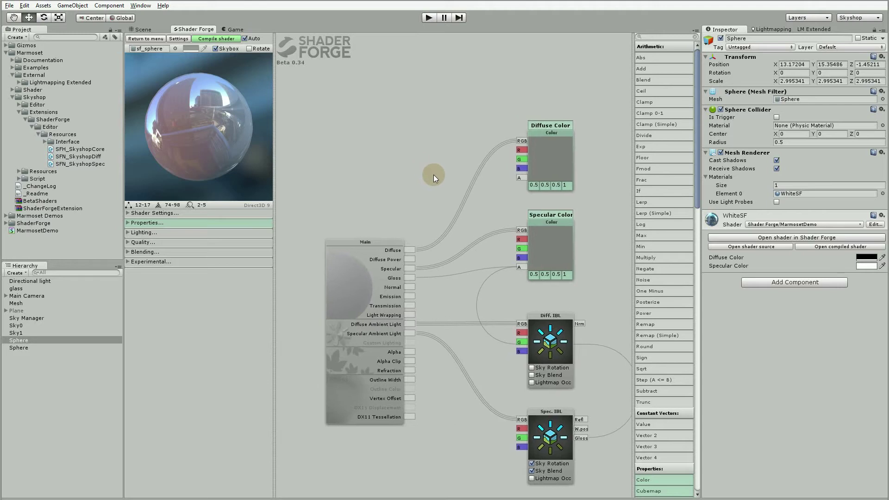
{"action": "right_click", "coordinate": [377, 97]}
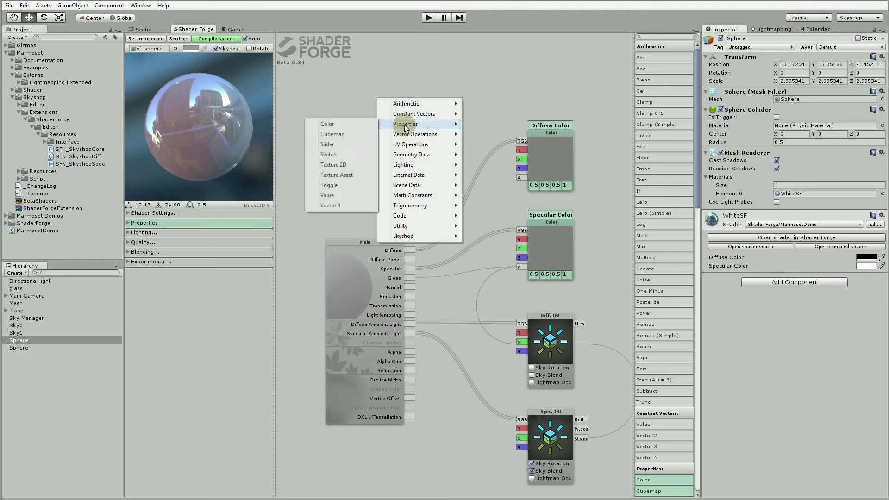
{"action": "mouse_move", "coordinate": [406, 159]}
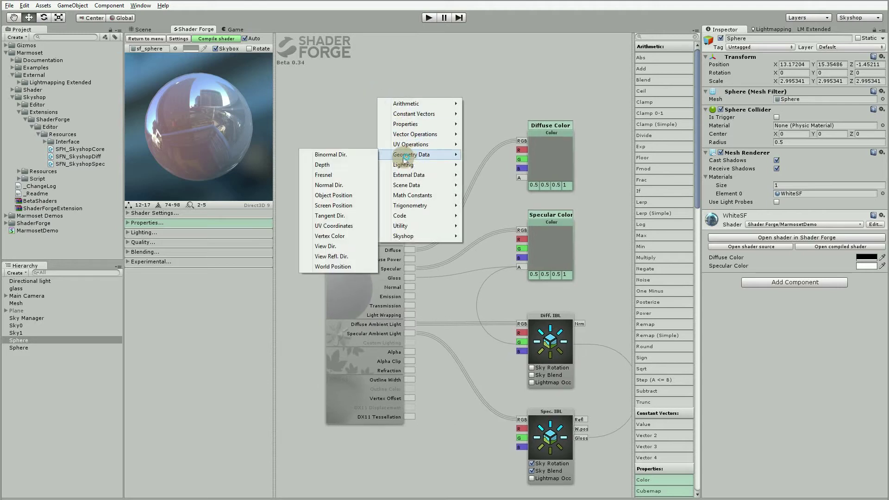
{"action": "left_click", "coordinate": [324, 175]}
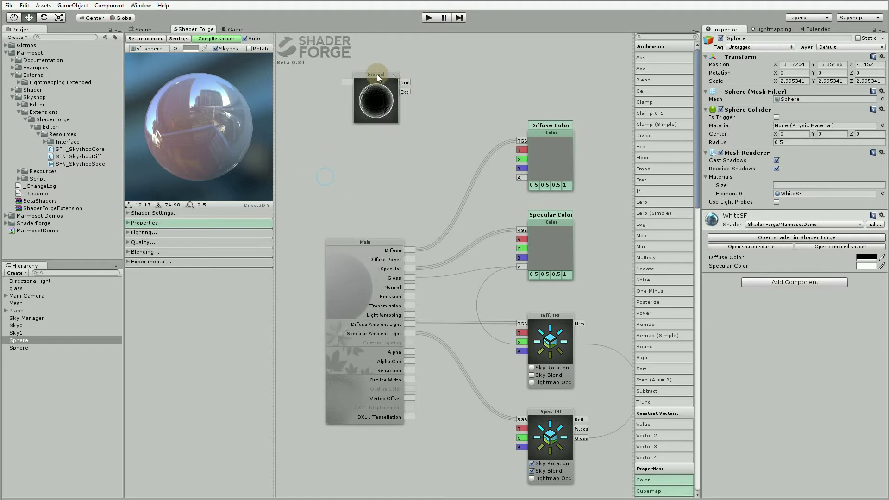
{"action": "scroll", "coordinate": [482, 149], "scroll_direction": "down", "scroll_amount": 3}
{"action": "left_click_drag", "start_coordinate": [482, 212], "coordinate": [374, 210]}
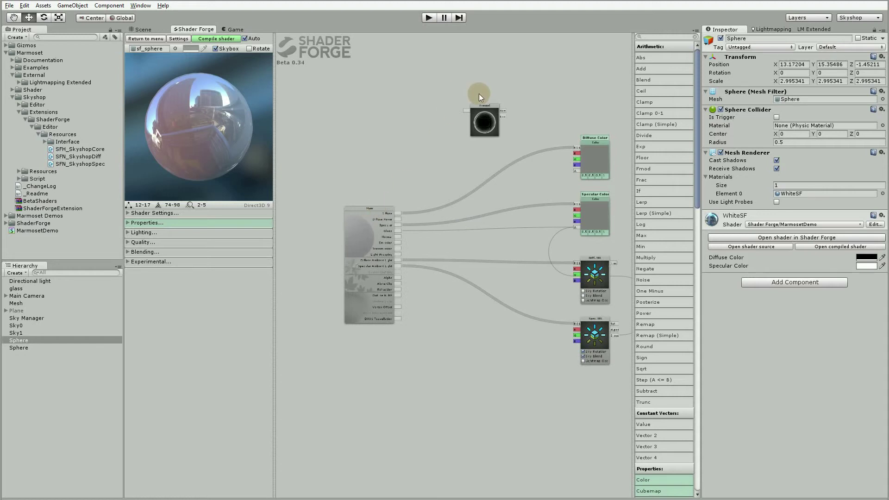
{"action": "scroll", "coordinate": [464, 166], "scroll_direction": "up", "scroll_amount": 2}
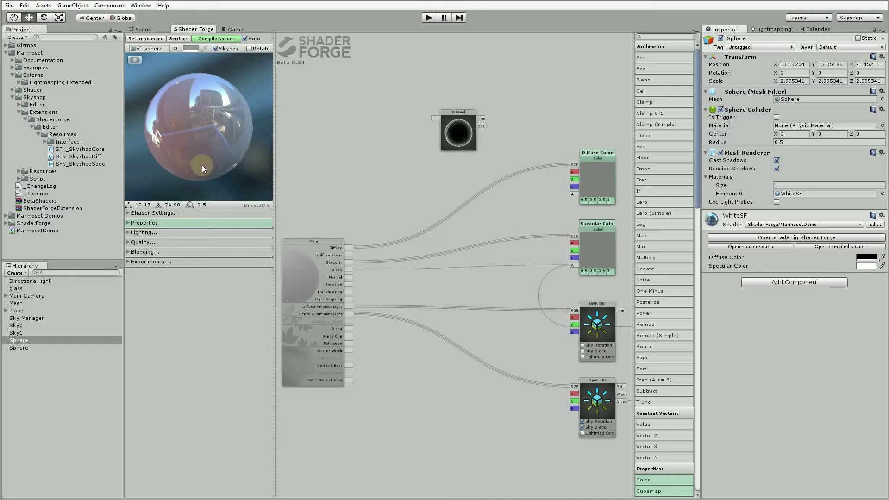
{"action": "left_click_drag", "start_coordinate": [455, 112], "coordinate": [436, 134]}
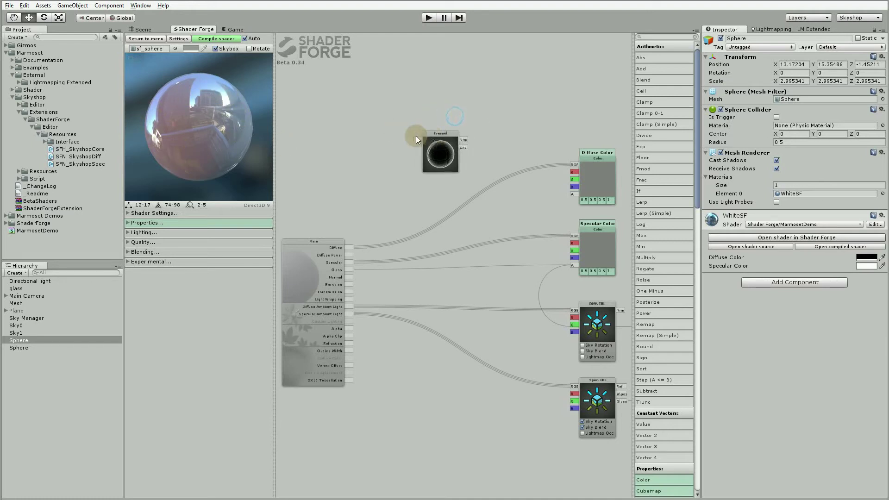
Multiply the Fresnel output by the Specular Color RGB in a new Multiply node and connect the result to Main's Specular input.
{"action": "right_click", "coordinate": [379, 219]}
{"action": "mouse_move", "coordinate": [402, 224]}
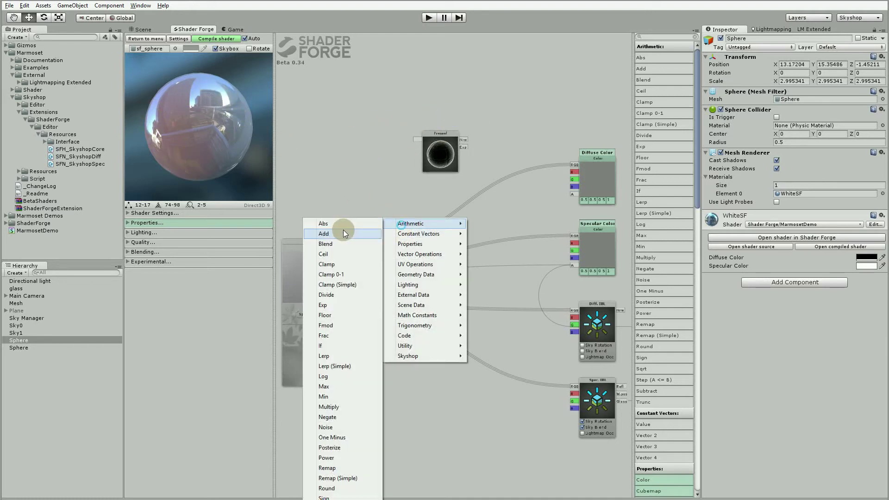
{"action": "left_click", "coordinate": [329, 407]}
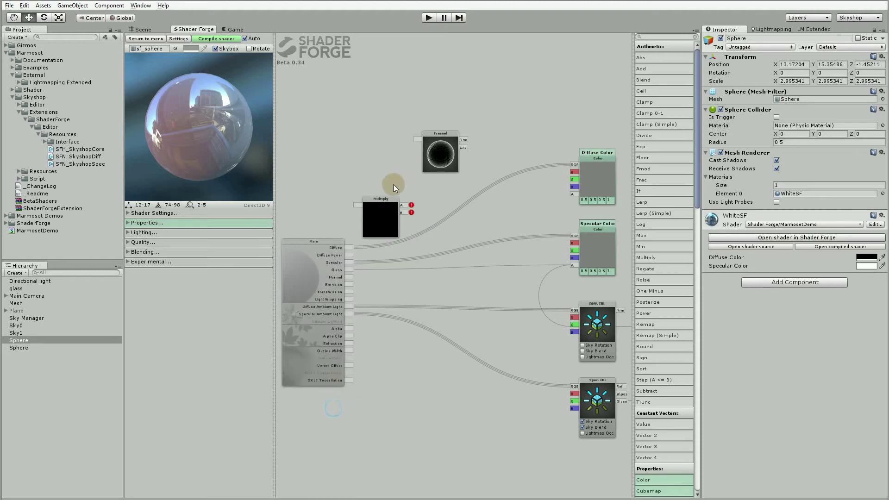
{"action": "left_click_drag", "start_coordinate": [574, 239], "coordinate": [404, 213]}
{"action": "left_click_drag", "start_coordinate": [417, 139], "coordinate": [401, 175]}
{"action": "left_click_drag", "start_coordinate": [441, 138], "coordinate": [477, 124]}
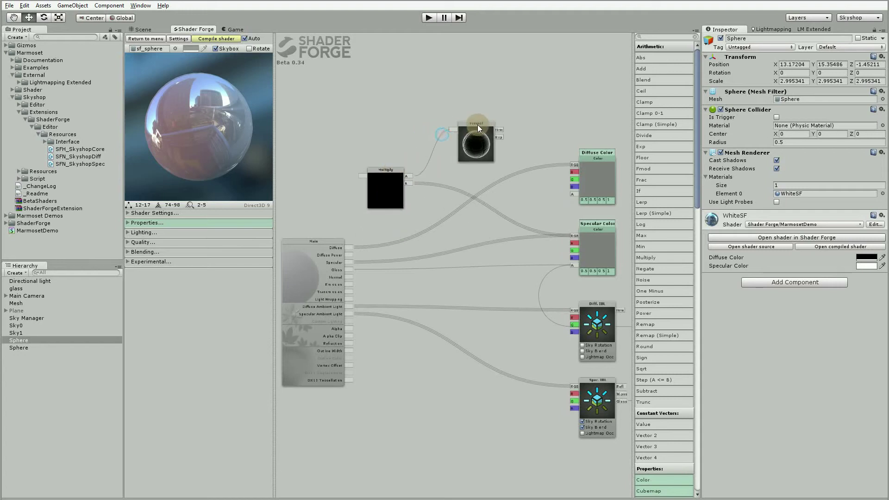
{"action": "left_click_drag", "start_coordinate": [391, 165], "coordinate": [349, 260]}
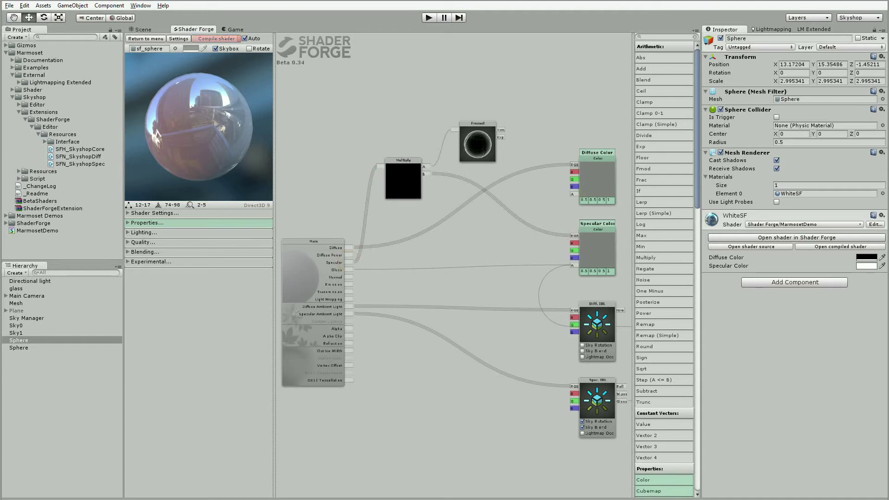
Compare the two spheres' reflections and edge falloff in the scene from several angles, and return to the shader graph.
{"action": "left_click", "coordinate": [143, 29]}
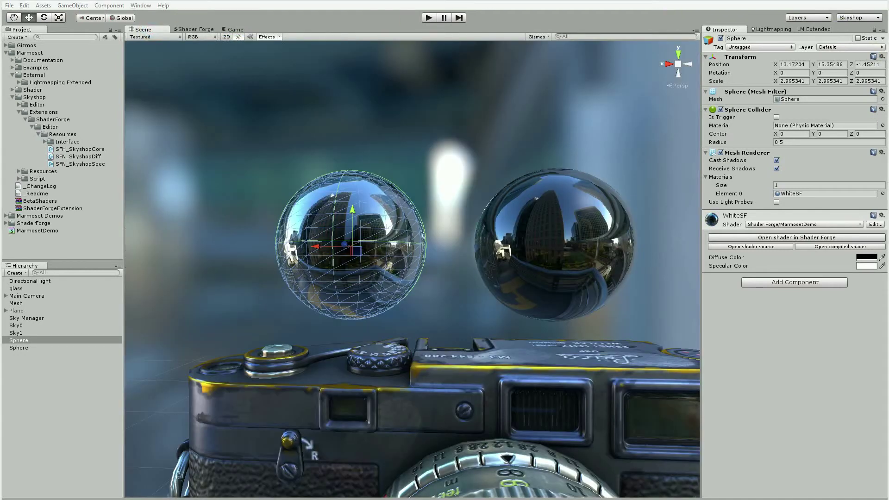
{"action": "left_click", "coordinate": [397, 111]}
{"action": "left_click_drag", "start_coordinate": [397, 111], "coordinate": [457, 245], "text": "alt"}
{"action": "left_click", "coordinate": [560, 258]}
{"action": "left_click", "coordinate": [333, 222]}
{"action": "left_click_drag", "start_coordinate": [343, 145], "coordinate": [198, 172], "text": "alt"}
{"action": "left_click", "coordinate": [298, 192]}
{"action": "left_click", "coordinate": [189, 29]}
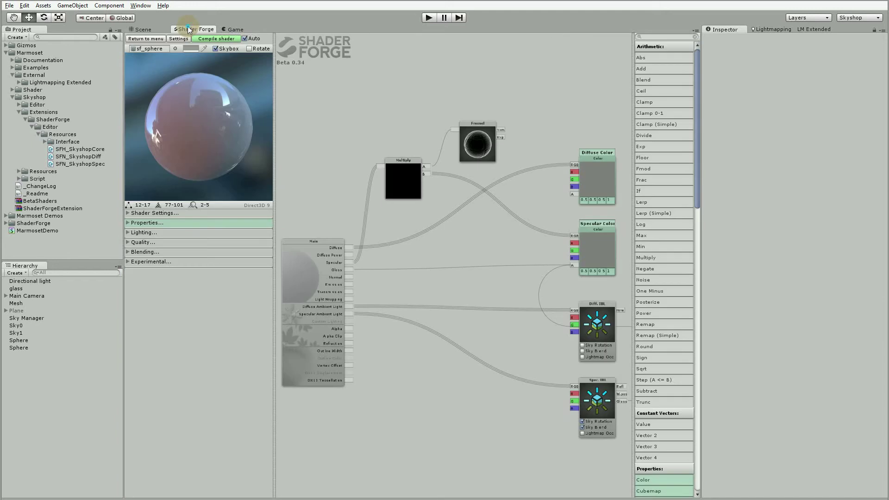
Cube the Fresnel by feeding it into inputs A, B and C of a second Multiply node, and connect that to the specular Multiply's A.
{"action": "left_click_drag", "start_coordinate": [416, 195], "coordinate": [413, 244], "text": "alt"}
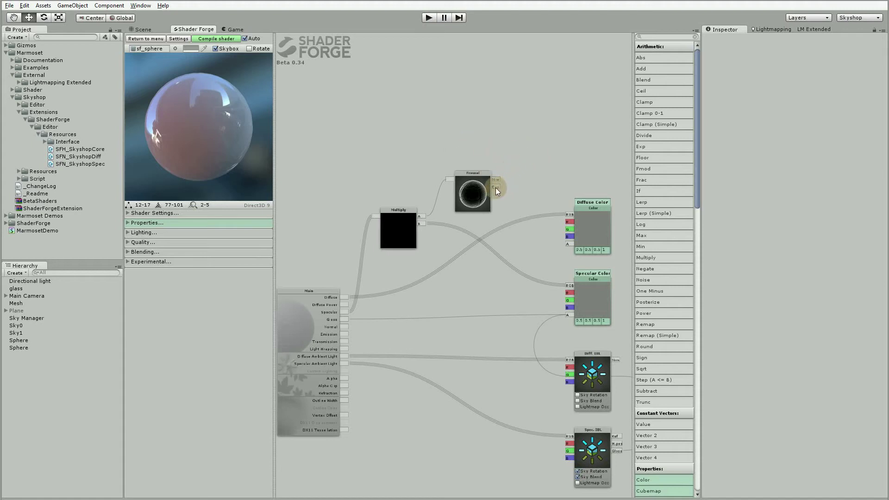
{"action": "right_click", "coordinate": [403, 117]}
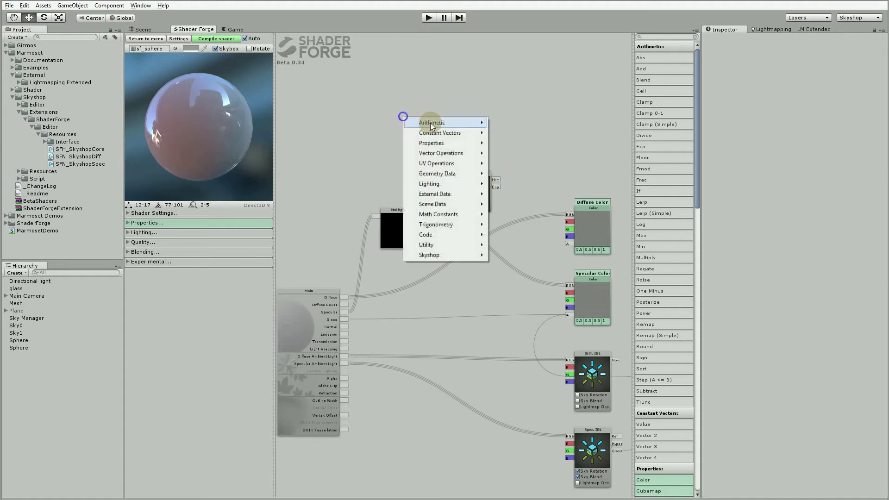
{"action": "mouse_move", "coordinate": [430, 123]}
{"action": "left_click", "coordinate": [351, 306]}
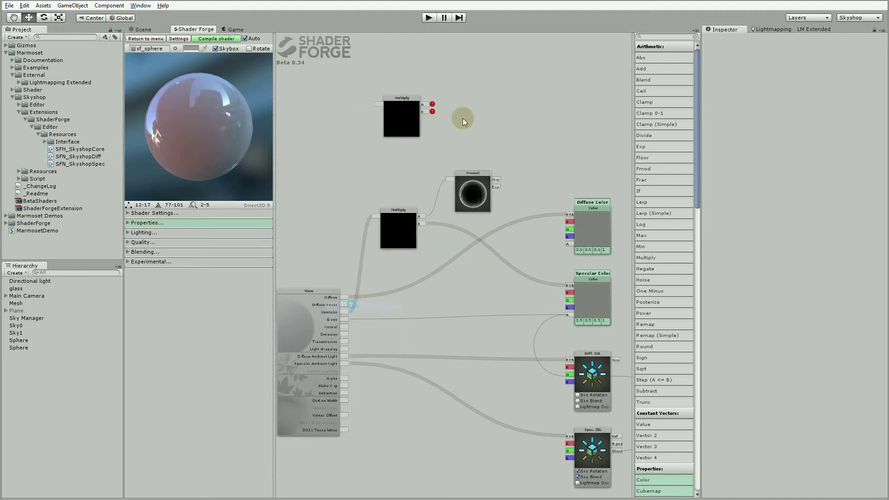
{"action": "left_click_drag", "start_coordinate": [404, 104], "coordinate": [401, 151]}
{"action": "left_click_drag", "start_coordinate": [449, 178], "coordinate": [420, 217]}
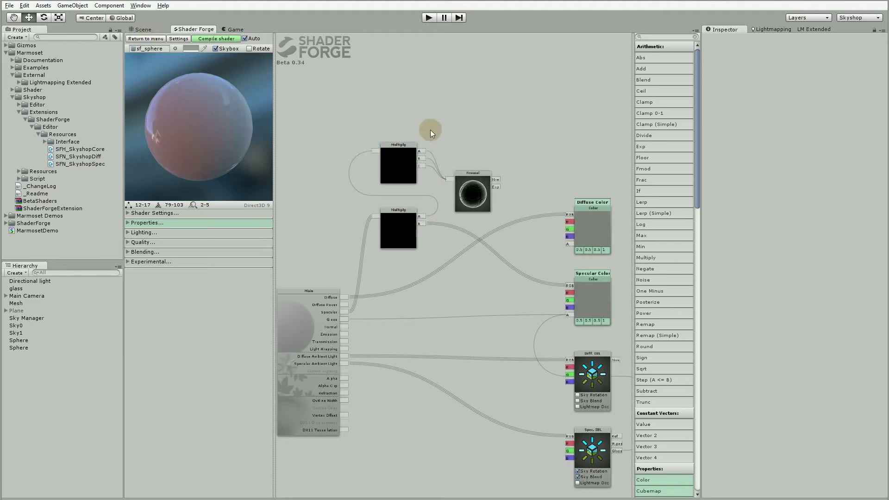
Spread out the Fresnel node and both Multiply nodes to make room between them.
{"action": "left_click_drag", "start_coordinate": [491, 108], "coordinate": [554, 82]}
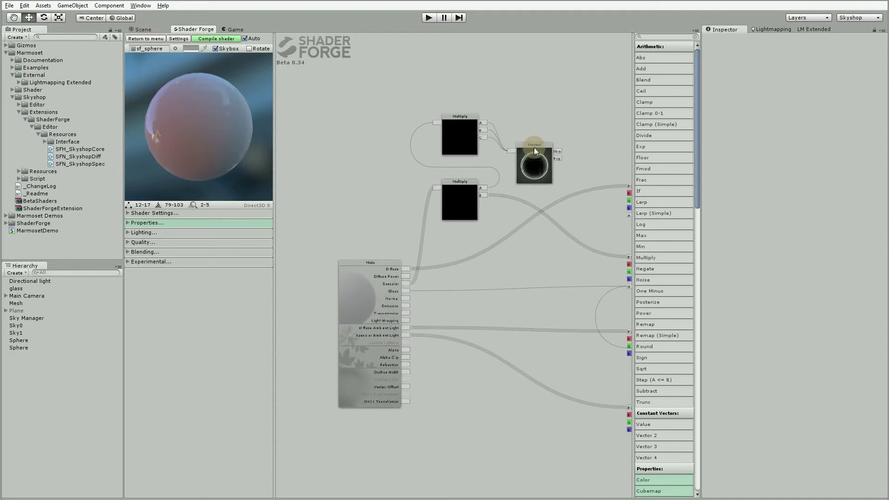
{"action": "left_click_drag", "start_coordinate": [534, 147], "coordinate": [563, 118]}
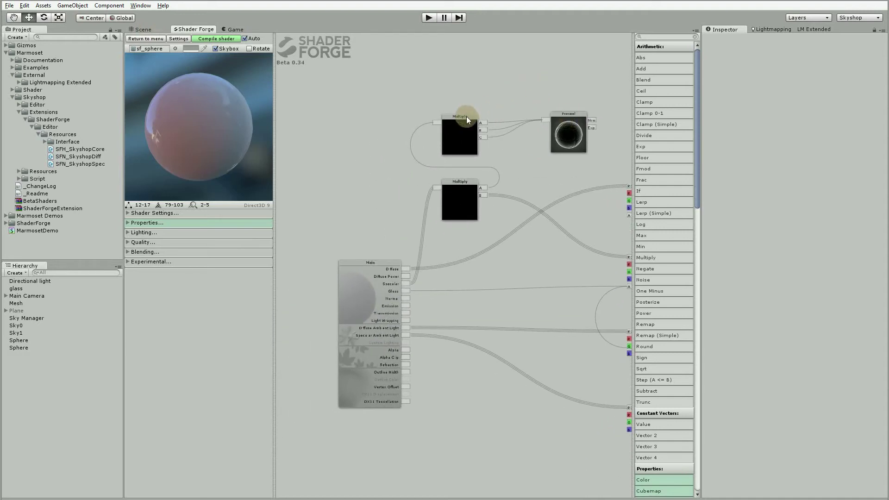
{"action": "left_click_drag", "start_coordinate": [466, 116], "coordinate": [503, 113]}
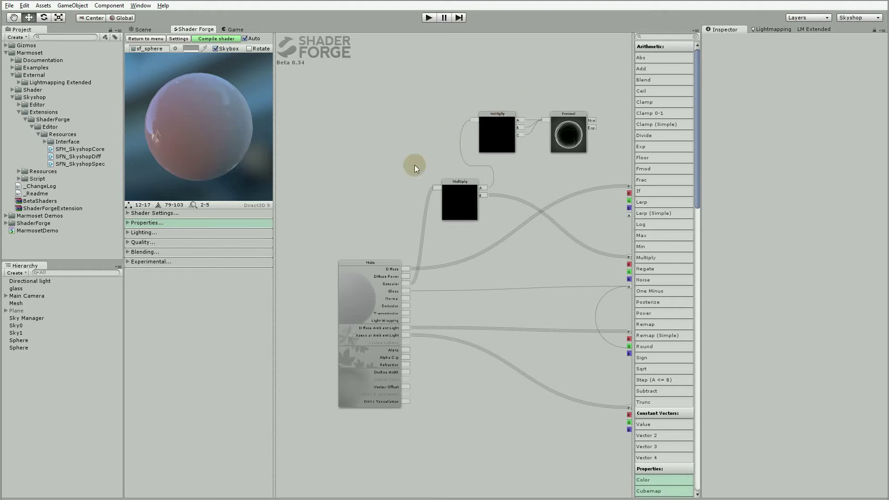
{"action": "left_click_drag", "start_coordinate": [461, 180], "coordinate": [419, 188]}
Create an Add node and another Multiply node and stack them above the specular Multiply node.
{"action": "right_click", "coordinate": [388, 104]}
{"action": "mouse_move", "coordinate": [412, 108]}
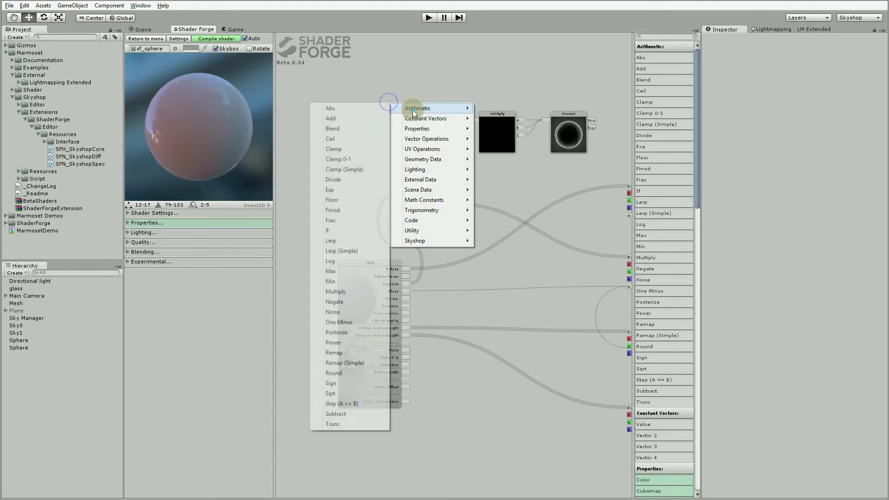
{"action": "left_click", "coordinate": [331, 118]}
{"action": "right_click", "coordinate": [452, 62]}
{"action": "left_click", "coordinate": [494, 67]}
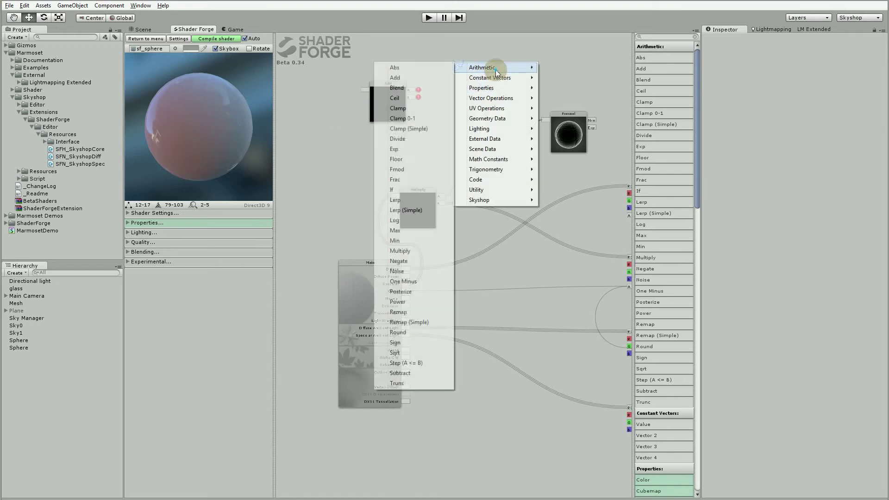
{"action": "left_click", "coordinate": [397, 250]}
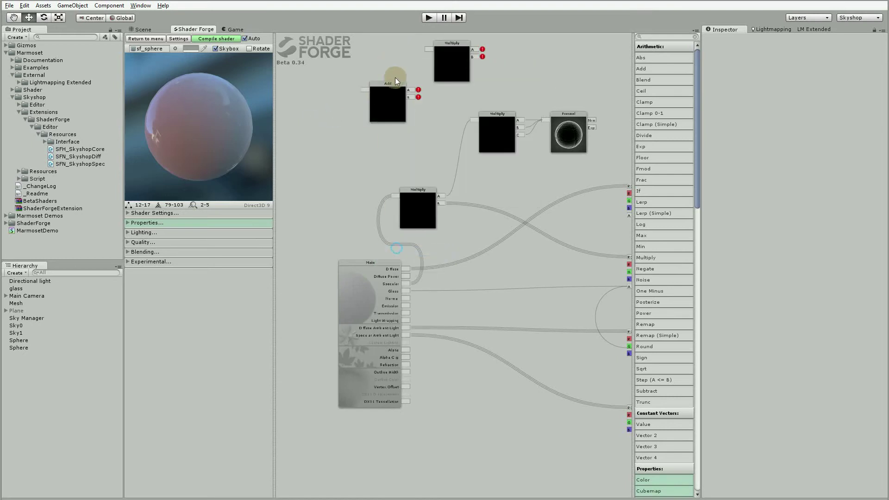
{"action": "left_click_drag", "start_coordinate": [391, 98], "coordinate": [396, 134]}
{"action": "left_click_drag", "start_coordinate": [440, 51], "coordinate": [399, 101]}
Create a Value node of 0.95 and connect it with the cubed Fresnel to the A and B inputs of the new Multiply node.
{"action": "left_click", "coordinate": [521, 125]}
{"action": "right_click", "coordinate": [484, 97]}
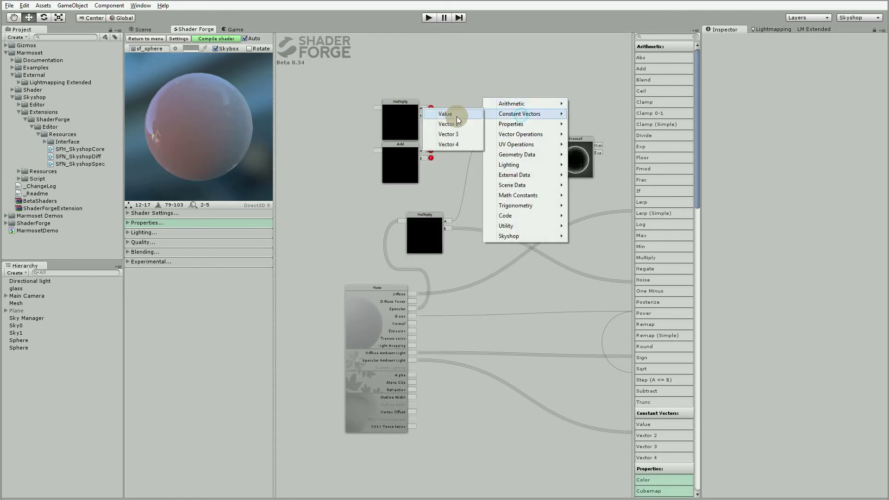
{"action": "left_click", "coordinate": [456, 115]}
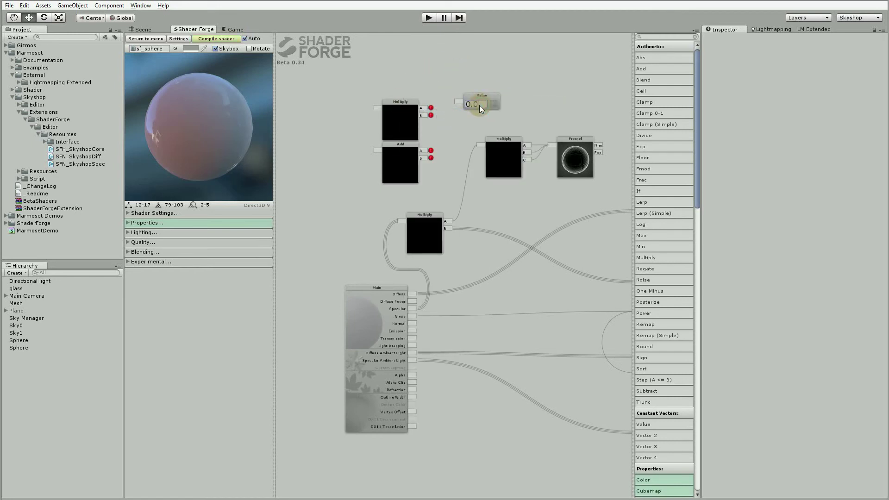
{"action": "left_click", "coordinate": [479, 104]}
{"action": "type", "text": "0.95"}
{"action": "left_click_drag", "start_coordinate": [458, 101], "coordinate": [424, 107]}
{"action": "left_click_drag", "start_coordinate": [479, 147], "coordinate": [423, 117]}
Add a 0.05 Value node to the scaled Fresnel through the Add node and connect the sum to the specular Multiply's A input.
{"action": "right_click", "coordinate": [462, 79]}
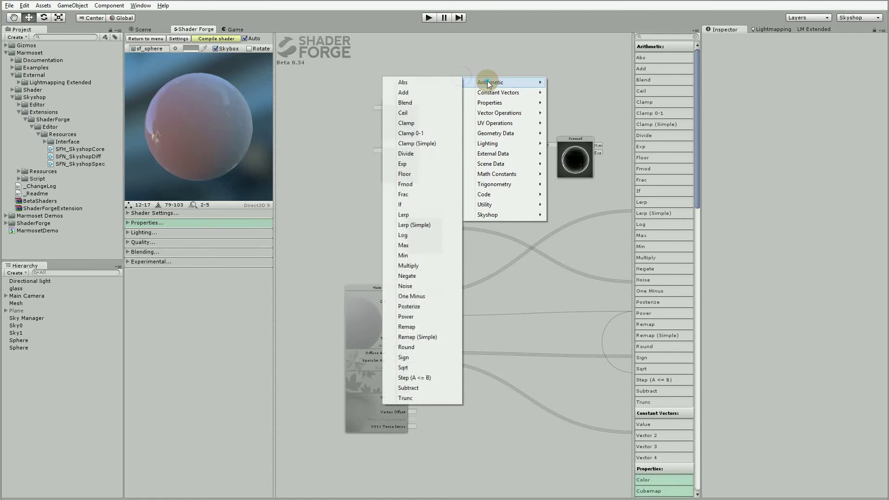
{"action": "mouse_move", "coordinate": [485, 92]}
{"action": "left_click", "coordinate": [437, 92]}
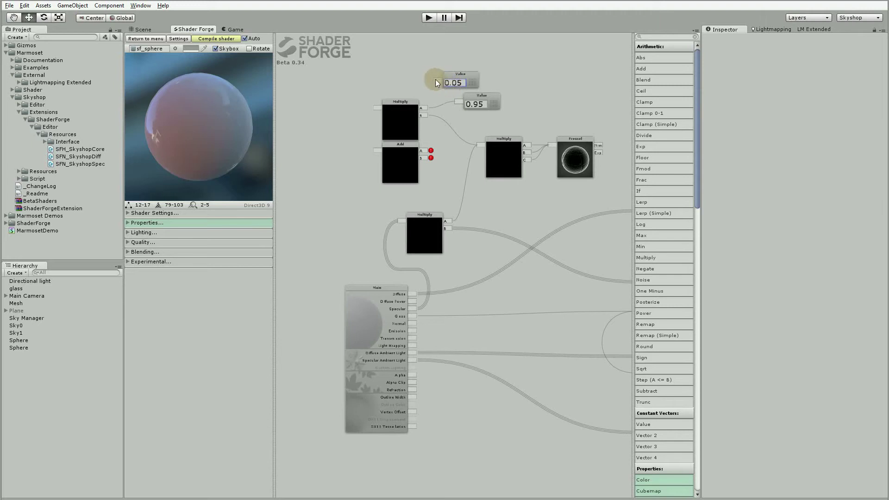
{"action": "left_click_drag", "start_coordinate": [457, 123], "coordinate": [427, 159]}
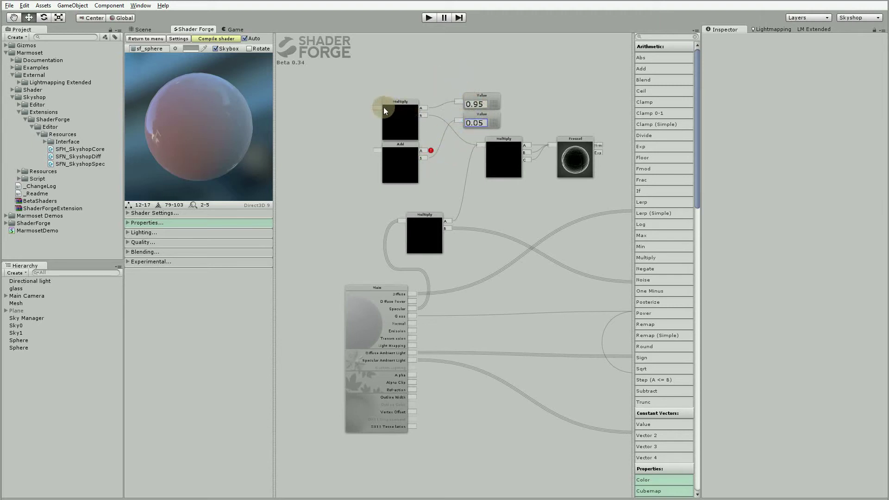
{"action": "left_click_drag", "start_coordinate": [383, 110], "coordinate": [397, 151]}
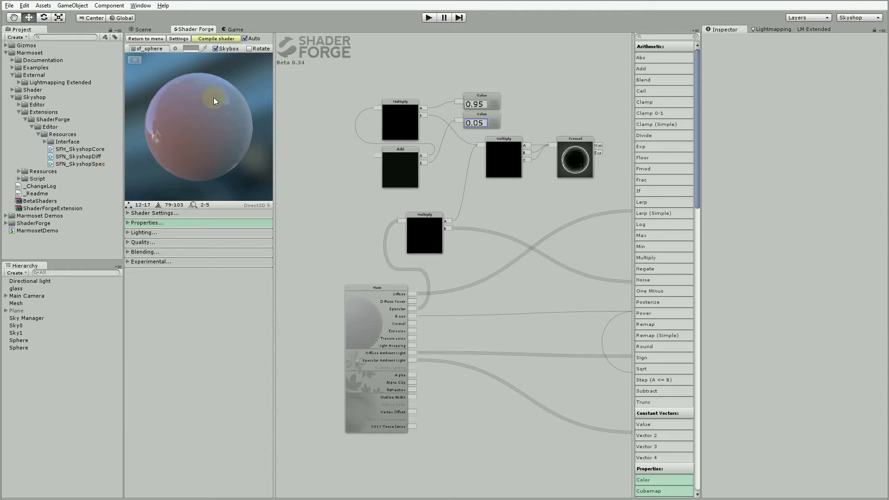
{"action": "left_click_drag", "start_coordinate": [375, 154], "coordinate": [448, 217]}
{"action": "left_click_drag", "start_coordinate": [448, 222], "coordinate": [448, 221]}
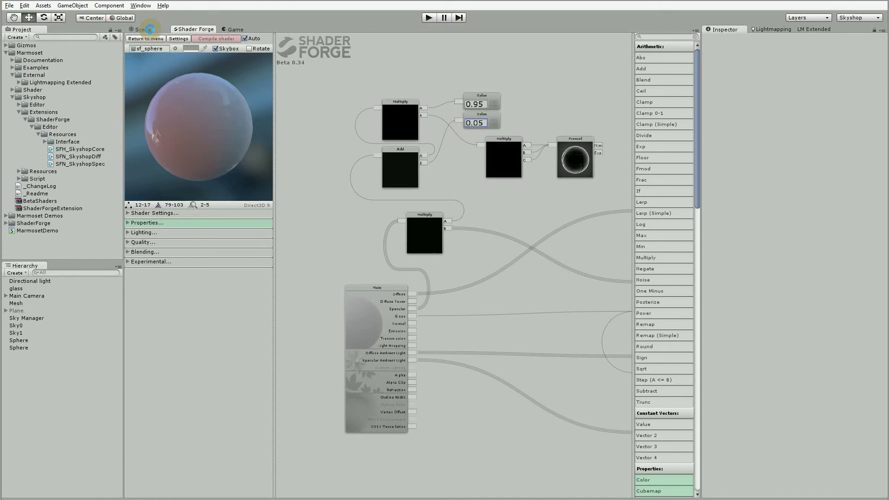
Set the ChromeSF material's Fresnel Strength to its maximum, compare the two spheres, and return to the shader graph.
{"action": "left_click", "coordinate": [147, 29]}
{"action": "left_click", "coordinate": [566, 189]}
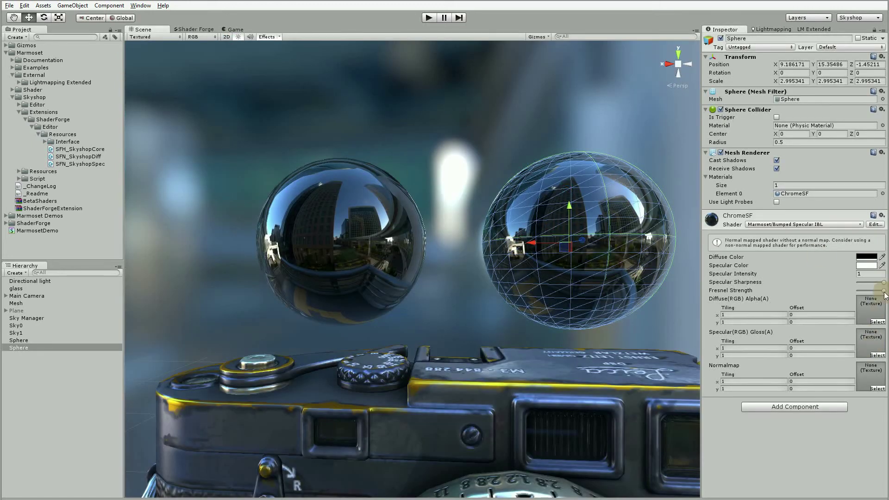
{"action": "mouse_move", "coordinate": [883, 291]}
{"action": "left_mouse_down"}
{"action": "mouse_move", "coordinate": [851, 290]}
{"action": "mouse_move", "coordinate": [883, 291]}
{"action": "left_mouse_up"}
{"action": "left_click", "coordinate": [449, 139]}
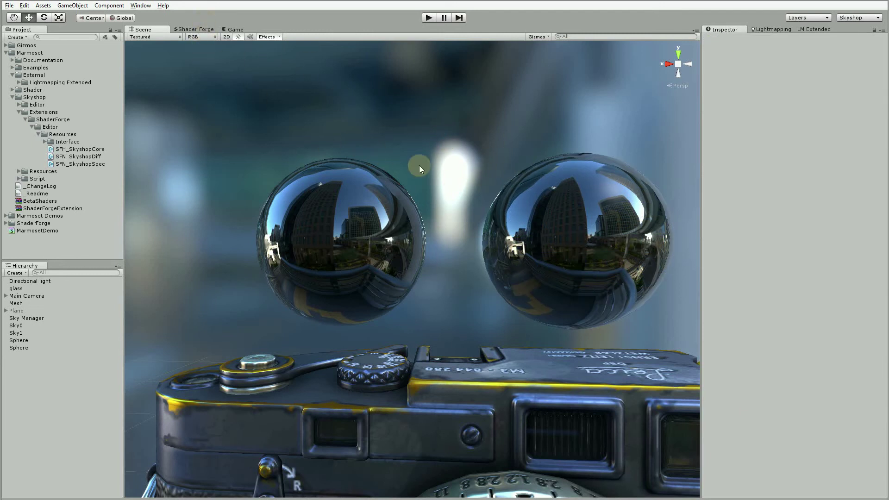
{"action": "left_click", "coordinate": [194, 29]}
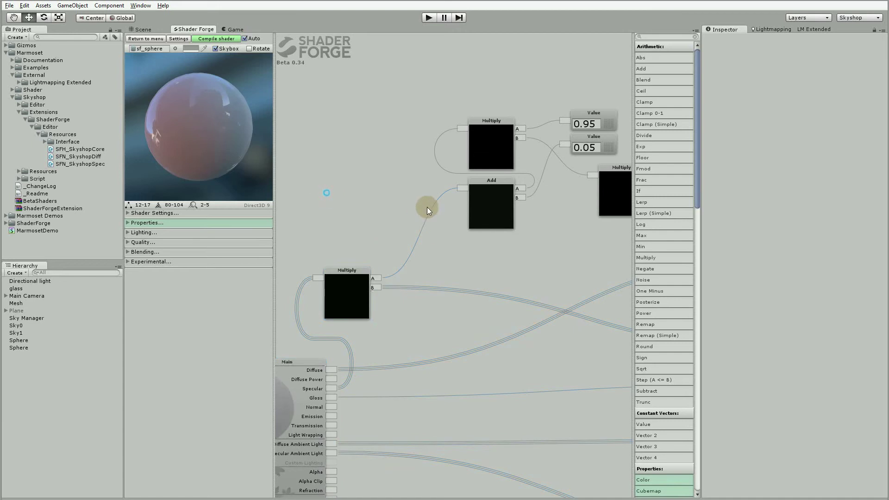
Create a Lerp node, feeding its A input from a new Value node of 1 and its B input from the Add node.
{"action": "right_click", "coordinate": [351, 155]}
{"action": "mouse_move", "coordinate": [379, 159]}
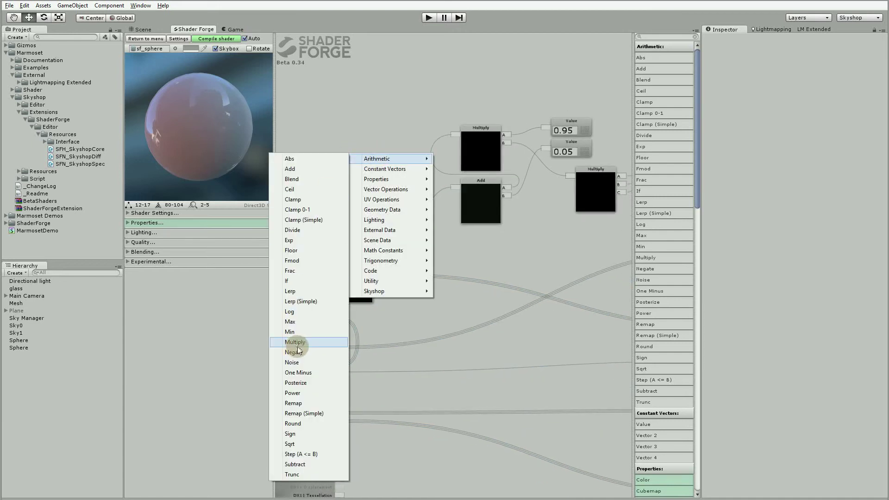
{"action": "left_click", "coordinate": [289, 291]}
{"action": "right_click", "coordinate": [372, 219]}
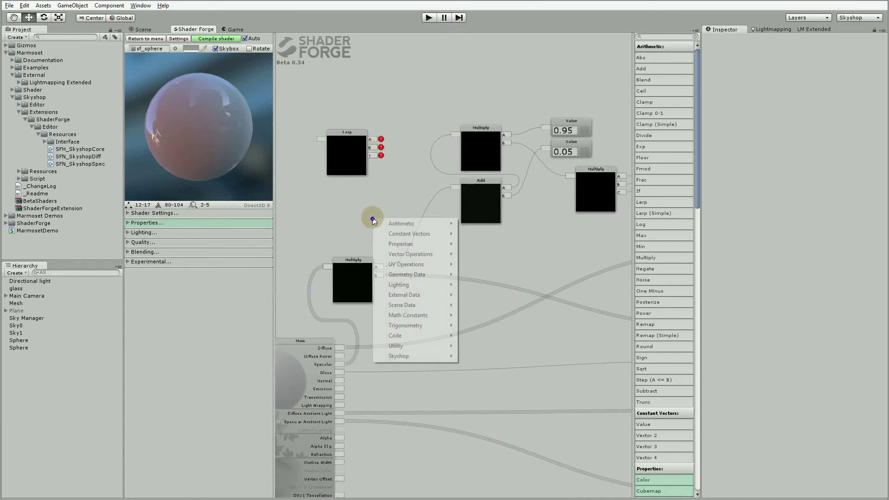
{"action": "mouse_move", "coordinate": [403, 233]}
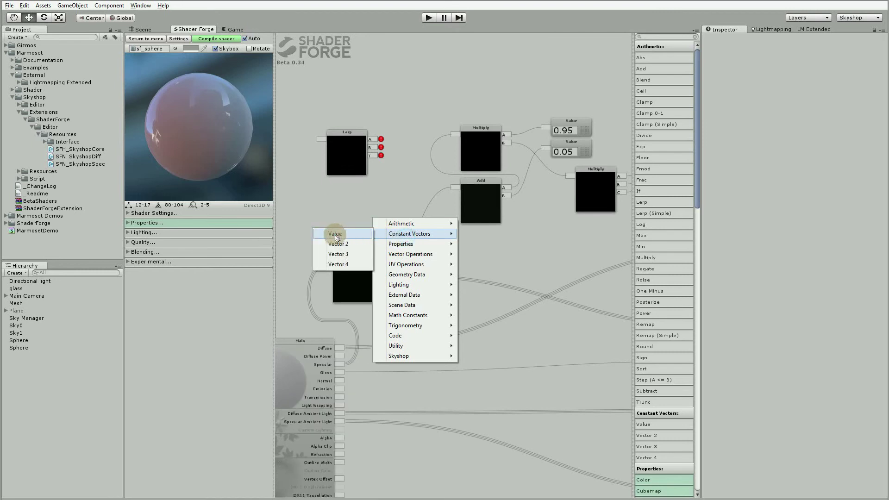
{"action": "left_click", "coordinate": [335, 234]}
{"action": "type", "text": "1"}
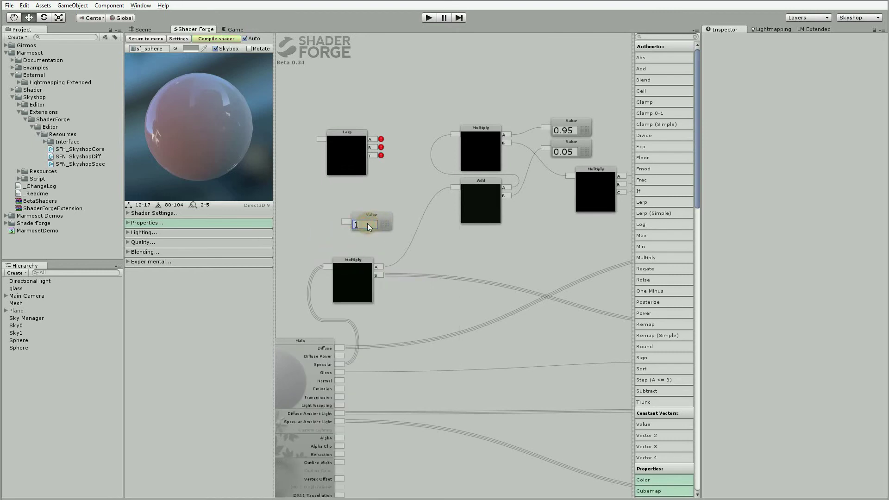
{"action": "left_click_drag", "start_coordinate": [371, 216], "coordinate": [374, 139]}
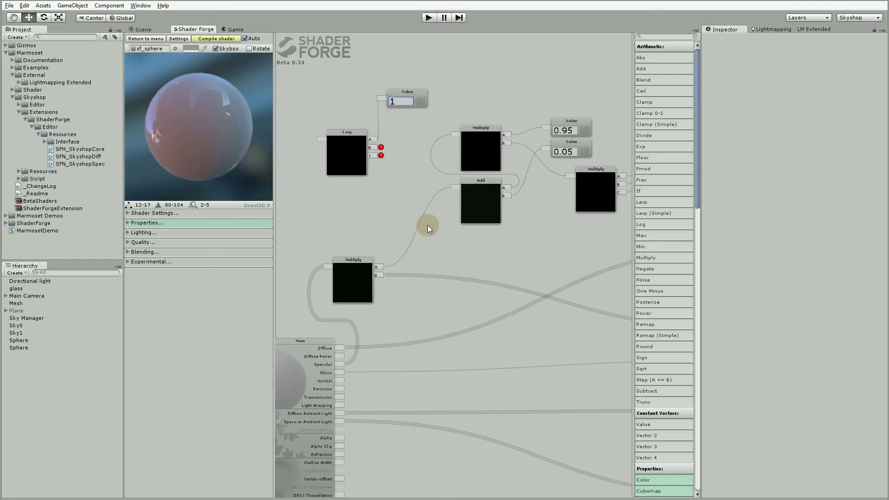
{"action": "mouse_move", "coordinate": [456, 186]}
{"action": "left_mouse_down"}
{"action": "mouse_move", "coordinate": [418, 181]}
{"action": "mouse_move", "coordinate": [371, 146]}
{"action": "mouse_move", "coordinate": [325, 133]}
{"action": "mouse_move", "coordinate": [328, 122]}
{"action": "left_mouse_up"}
Create a Slider property named Fresnel Falloff and connect it to the Lerp node's T input.
{"action": "right_click", "coordinate": [362, 185]}
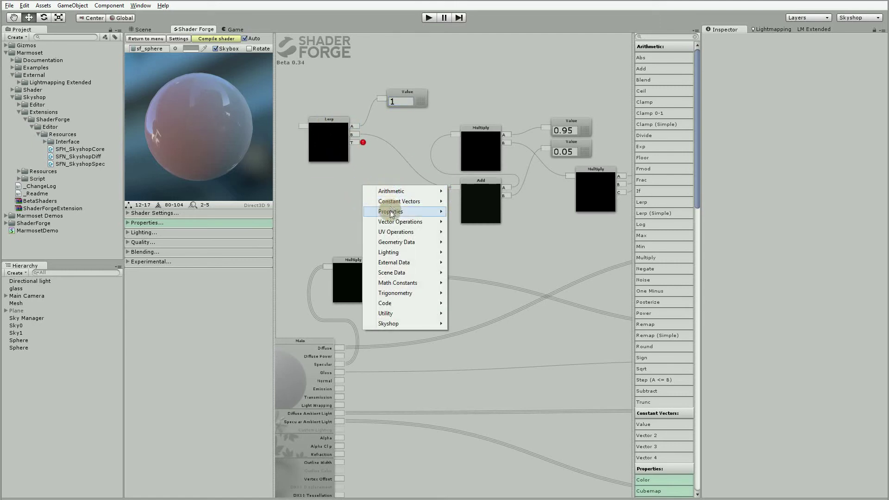
{"action": "mouse_move", "coordinate": [391, 212]}
{"action": "left_click", "coordinate": [332, 232]}
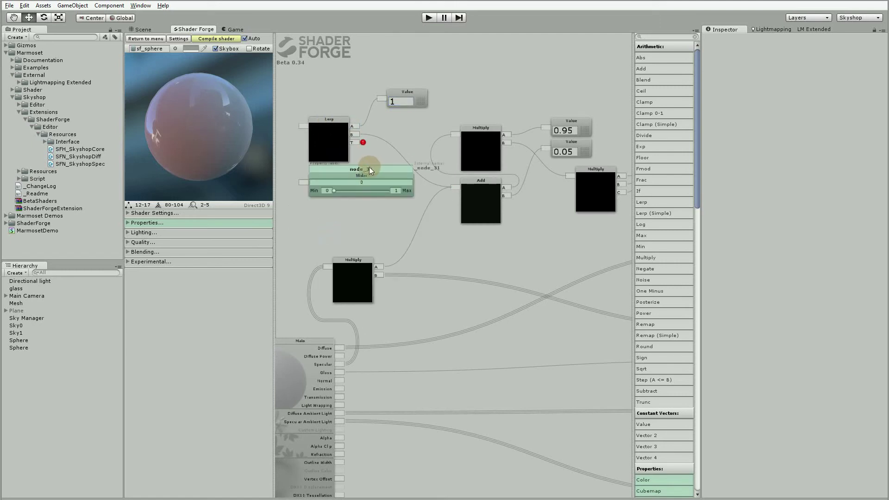
{"action": "type", "text": "Fresnel Falloff"}
{"action": "left_click_drag", "start_coordinate": [370, 173], "coordinate": [362, 200]}
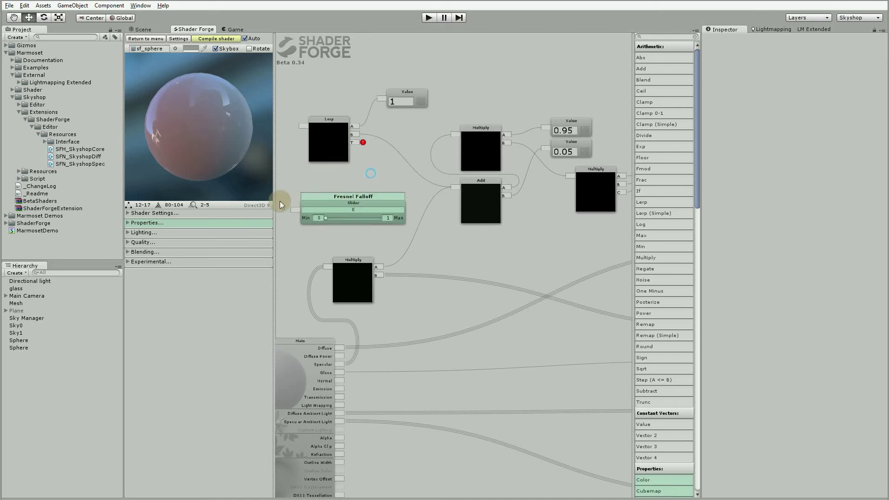
{"action": "left_click_drag", "start_coordinate": [295, 212], "coordinate": [358, 141]}
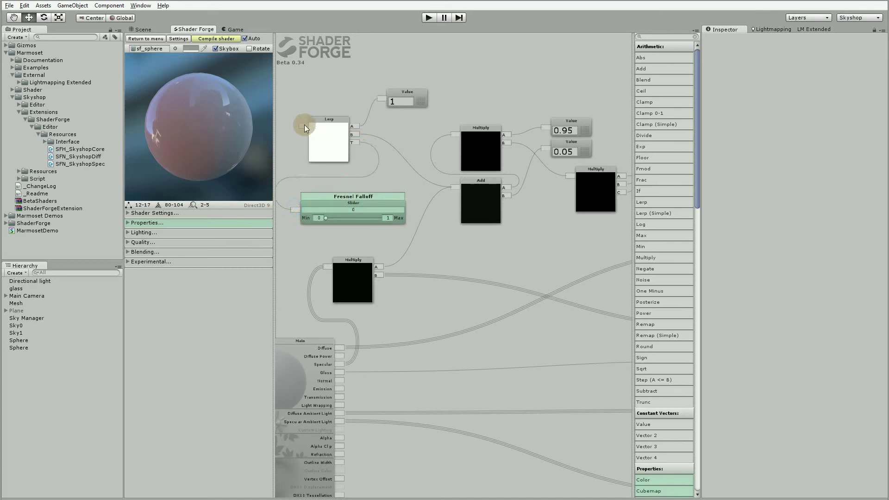
Connect the Lerp output to the specular Multiply's A input and arrange the Fresnel Falloff slider above the Lerp node.
{"action": "left_click_drag", "start_coordinate": [302, 125], "coordinate": [380, 262]}
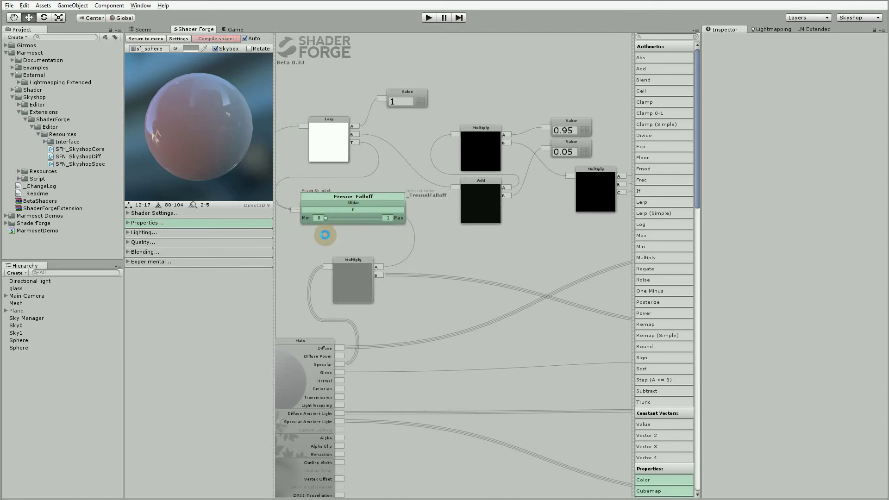
{"action": "left_click_drag", "start_coordinate": [325, 233], "coordinate": [438, 238]}
{"action": "left_click_drag", "start_coordinate": [476, 205], "coordinate": [500, 51]}
{"action": "left_click_drag", "start_coordinate": [440, 139], "coordinate": [364, 213]}
{"action": "scroll", "coordinate": [363, 213], "scroll_direction": "down", "scroll_amount": 2}
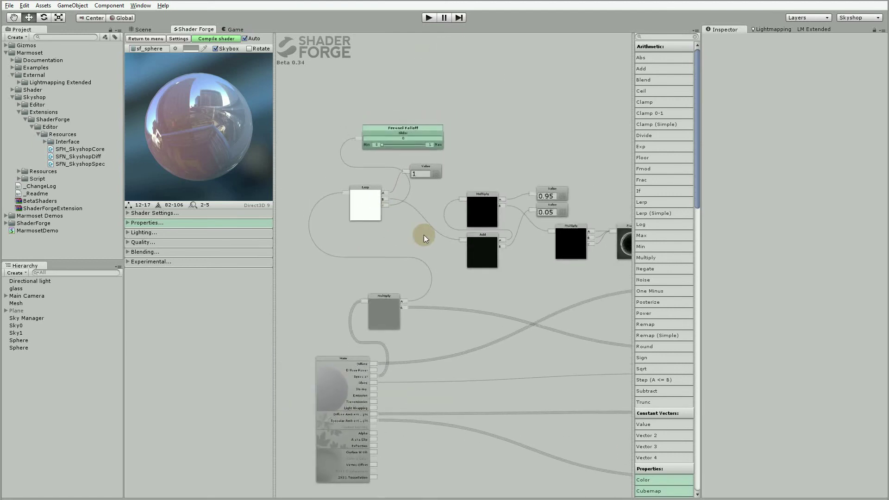
{"action": "left_click_drag", "start_coordinate": [423, 232], "coordinate": [385, 251]}
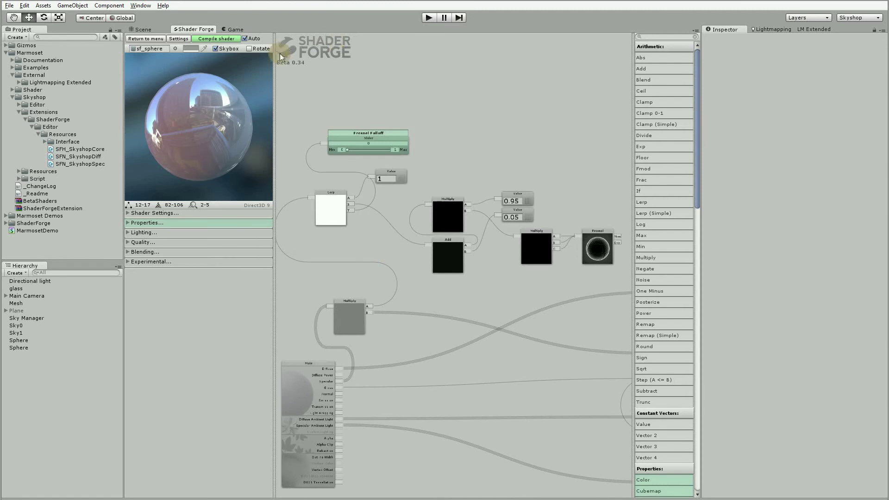
Set the WhiteSF sphere material's Fresnel Falloff to its maximum, inspect both spheres in the scene, and return to the shader graph.
{"action": "left_click", "coordinate": [148, 30]}
{"action": "left_click", "coordinate": [321, 251]}
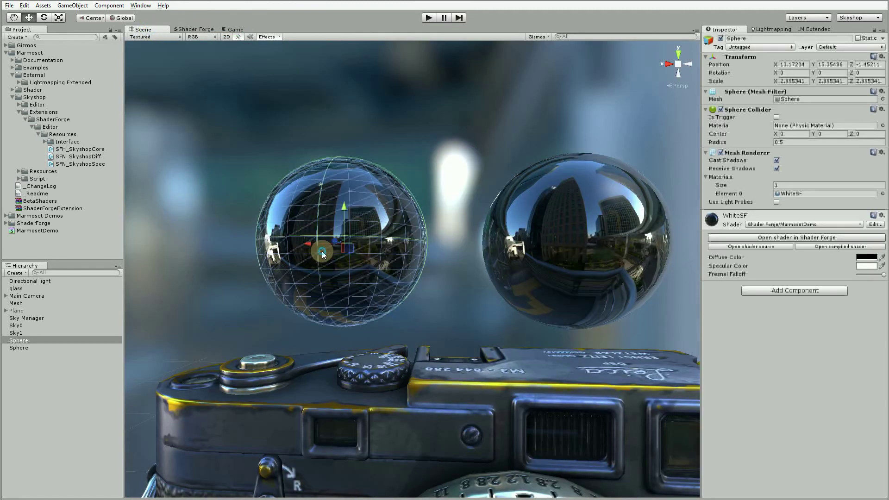
{"action": "mouse_move", "coordinate": [884, 274]}
{"action": "left_mouse_down"}
{"action": "mouse_move", "coordinate": [815, 281]}
{"action": "mouse_move", "coordinate": [886, 275]}
{"action": "left_mouse_up"}
{"action": "left_click_drag", "start_coordinate": [419, 317], "coordinate": [394, 282], "text": "alt"}
{"action": "scroll", "coordinate": [394, 281], "scroll_direction": "down", "scroll_amount": 3}
{"action": "scroll", "coordinate": [506, 143], "scroll_direction": "down", "scroll_amount": 3}
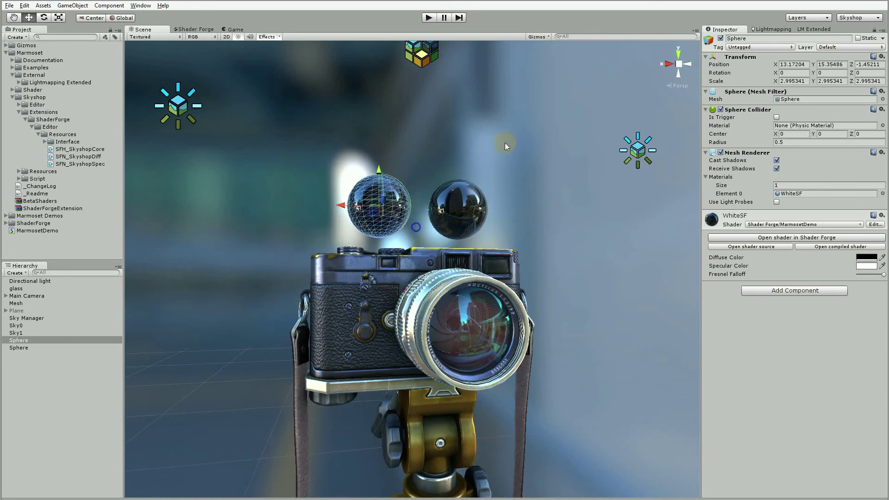
{"action": "left_click", "coordinate": [506, 143]}
{"action": "left_click", "coordinate": [198, 31]}
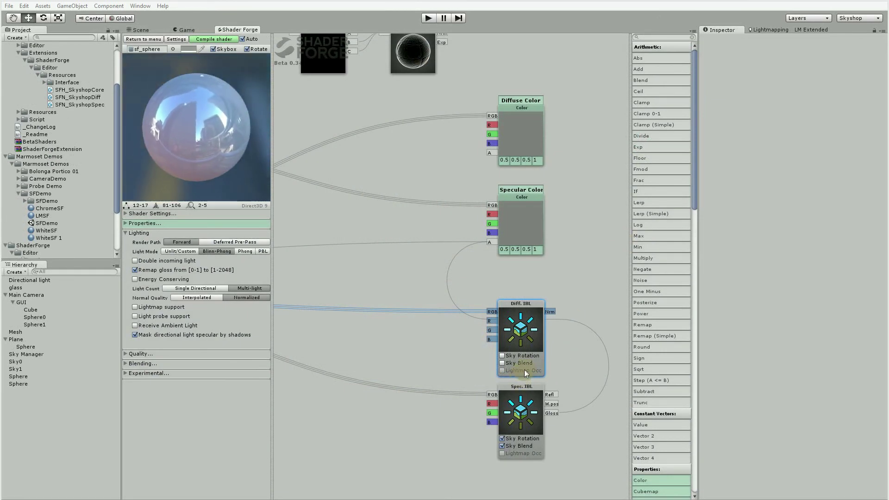
Assign the Shader Forge/MarmosetDemo shader to the ground plane's LMSF material and check the plane in the scene.
{"action": "left_click", "coordinate": [148, 29]}
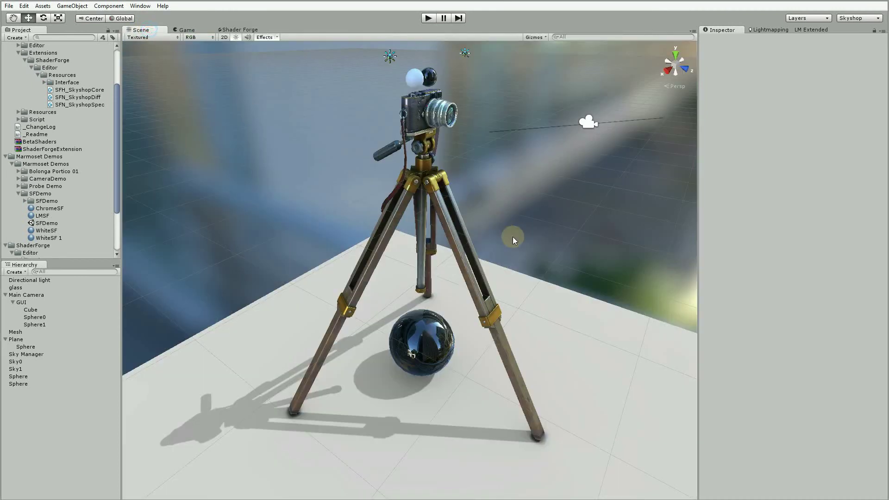
{"action": "left_click", "coordinate": [555, 342]}
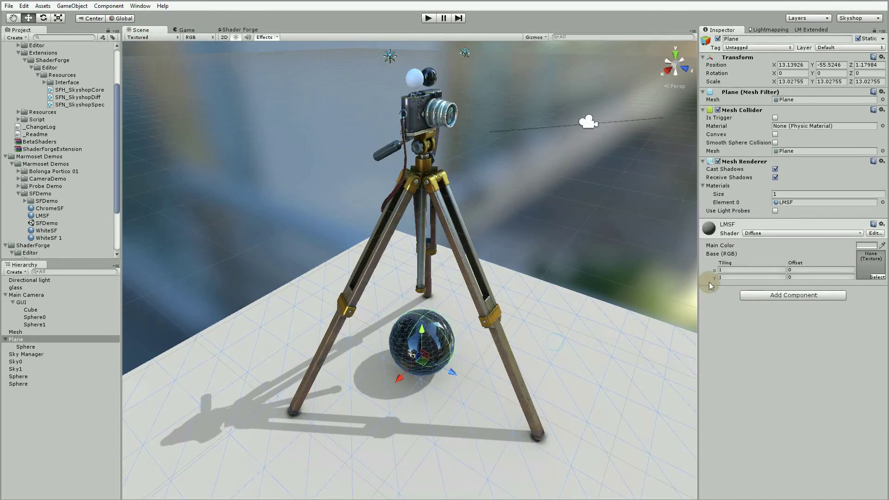
{"action": "left_click", "coordinate": [787, 233]}
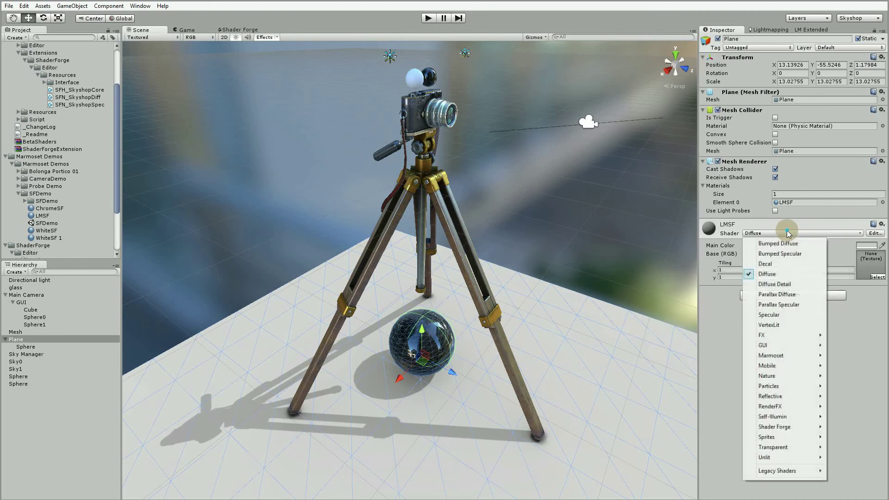
{"action": "left_click", "coordinate": [787, 426]}
{"action": "left_click", "coordinate": [698, 437]}
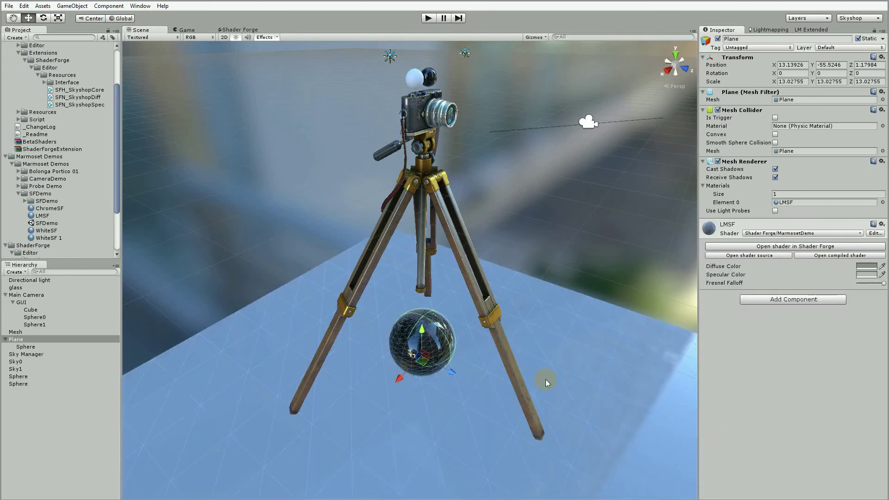
{"action": "left_click_drag", "start_coordinate": [548, 385], "coordinate": [458, 338], "text": "alt"}
Enable Lightmap support in the shader's lighting settings and check the ground plane's shadows in the scene.
{"action": "left_click", "coordinate": [236, 30]}
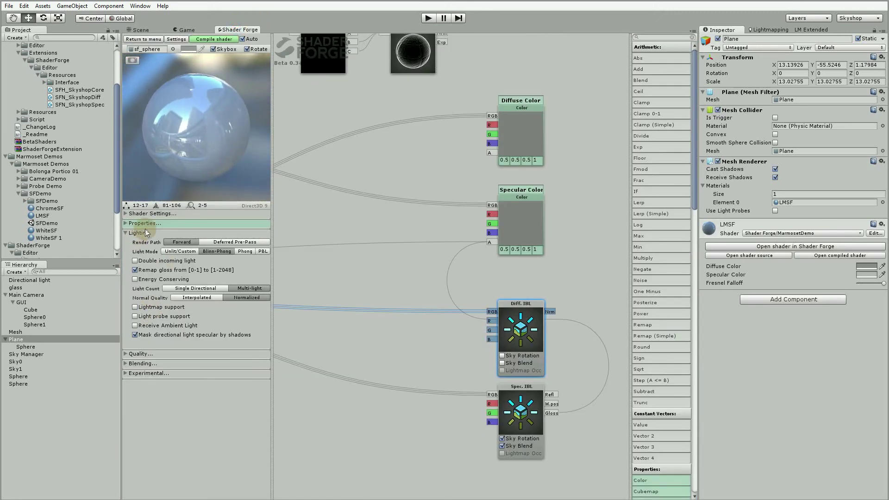
{"action": "left_click", "coordinate": [166, 307]}
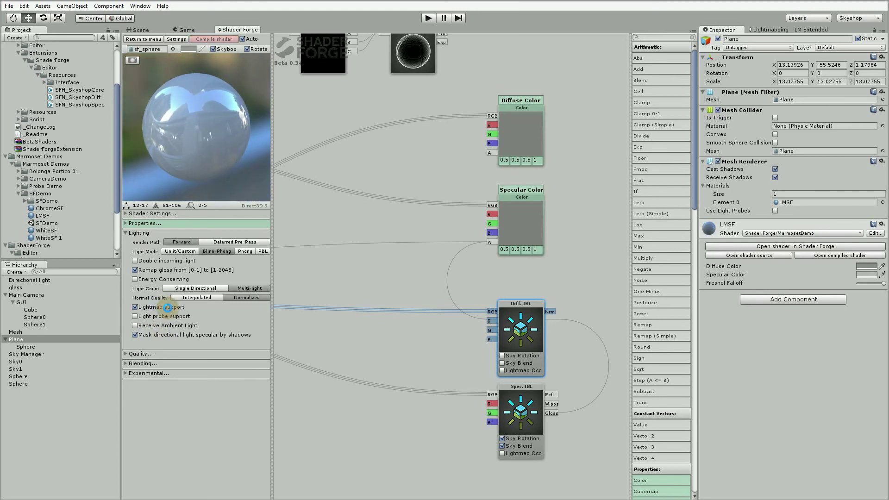
{"action": "left_click", "coordinate": [146, 31]}
{"action": "left_click_drag", "start_coordinate": [313, 274], "coordinate": [319, 241], "text": "alt"}
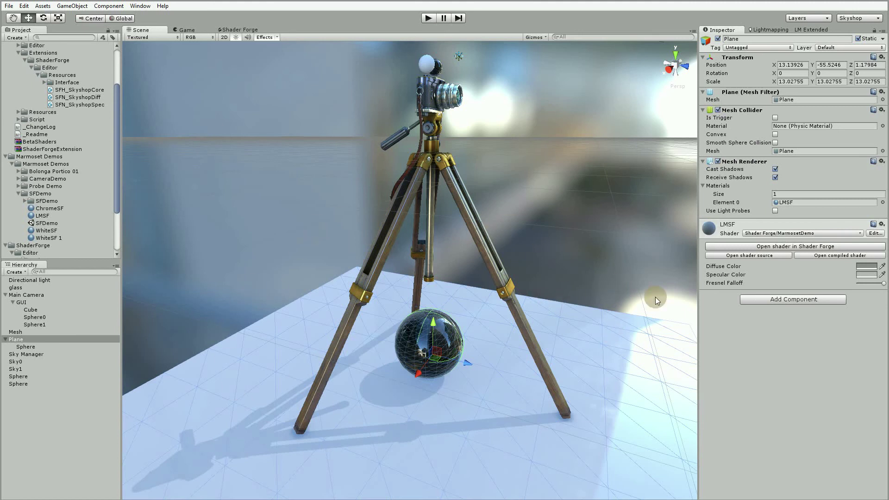
Enable Lightmap Occ on the Diff. IBL and Spec. IBL nodes, return to the scene and deselect the plane.
{"action": "left_click", "coordinate": [238, 29]}
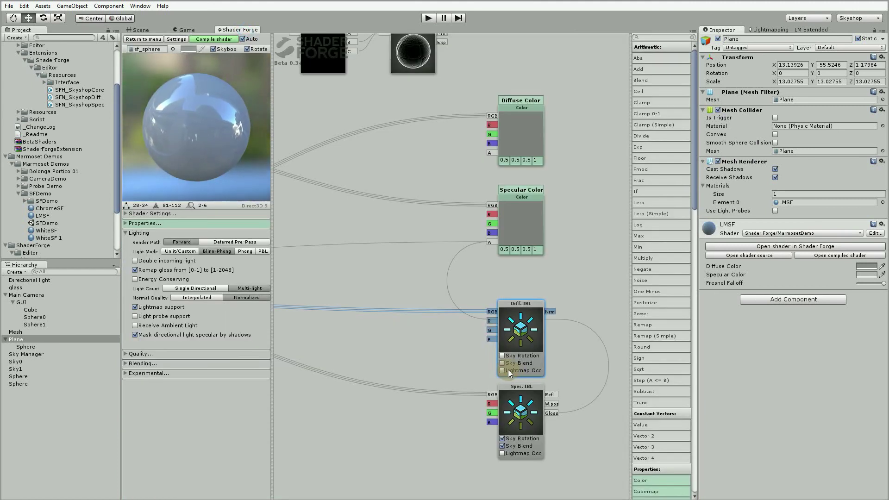
{"action": "left_click", "coordinate": [502, 453]}
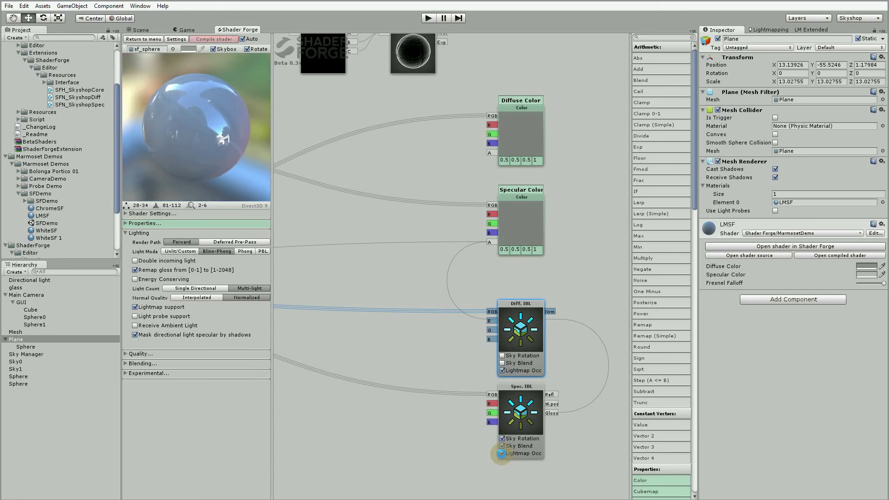
{"action": "left_click", "coordinate": [144, 29]}
{"action": "left_click", "coordinate": [419, 202]}
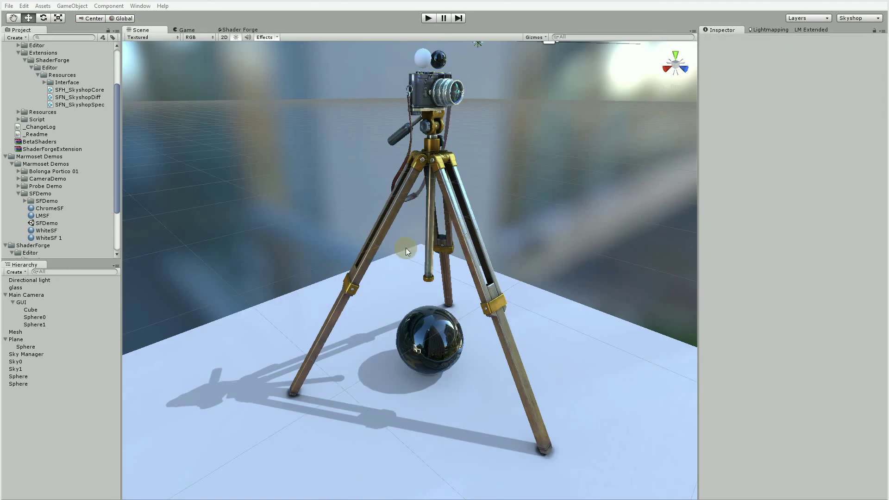
Examine the ground plane's lightmapped shadows and reflections around the tripod and sphere from several angles.
{"action": "left_click_drag", "start_coordinate": [356, 253], "coordinate": [469, 204], "text": "alt"}
{"action": "mouse_move", "coordinate": [481, 209]}
{"action": "right_mouse_down", "text": "alt"}
{"action": "mouse_move", "coordinate": [496, 270]}
{"action": "mouse_move", "coordinate": [477, 209]}
{"action": "right_mouse_up", "text": "alt"}
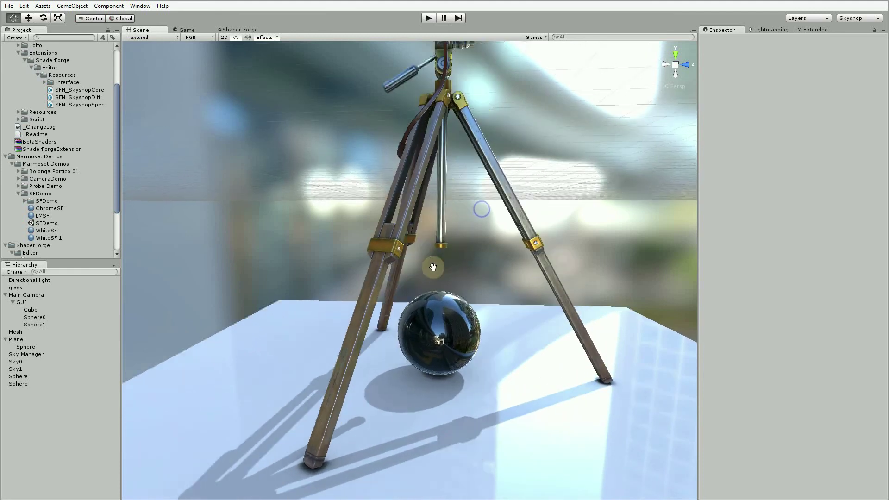
{"action": "left_click_drag", "start_coordinate": [476, 208], "coordinate": [391, 263], "text": "alt"}
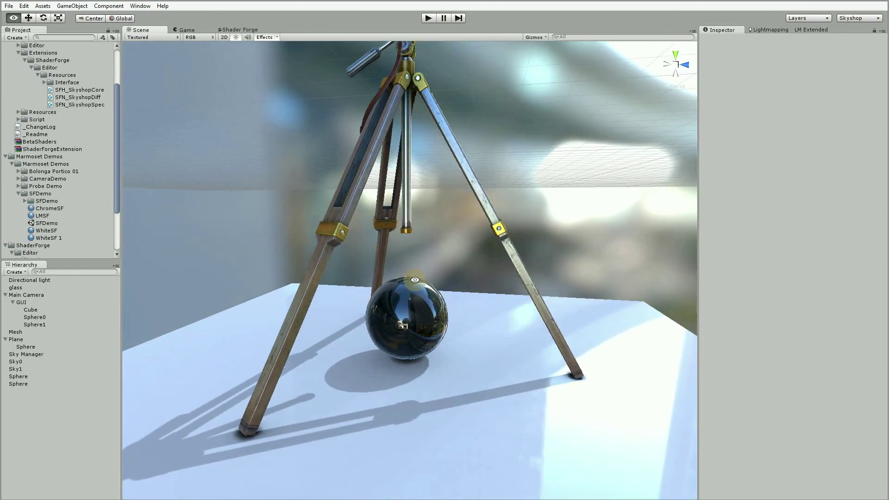
{"action": "left_click_drag", "start_coordinate": [427, 259], "coordinate": [453, 273], "text": "alt"}
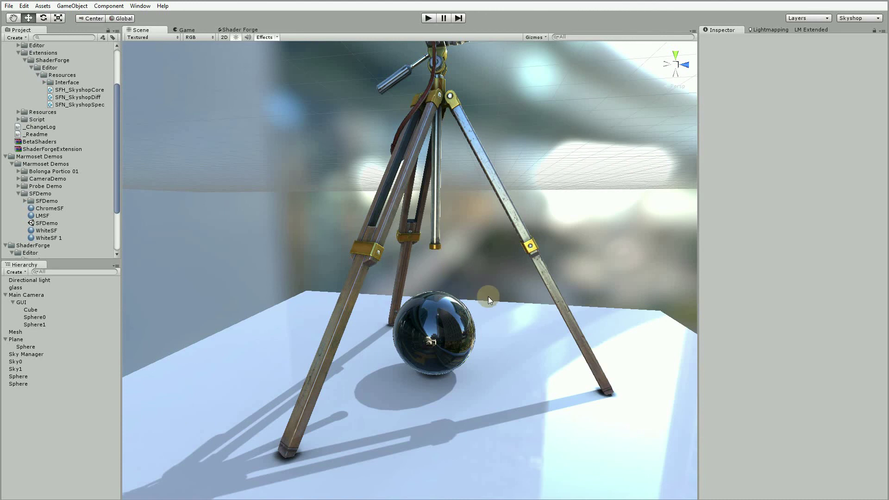
{"action": "key", "text": "alt"}
{"action": "left_click_drag", "start_coordinate": [523, 314], "coordinate": [437, 333], "text": "alt"}
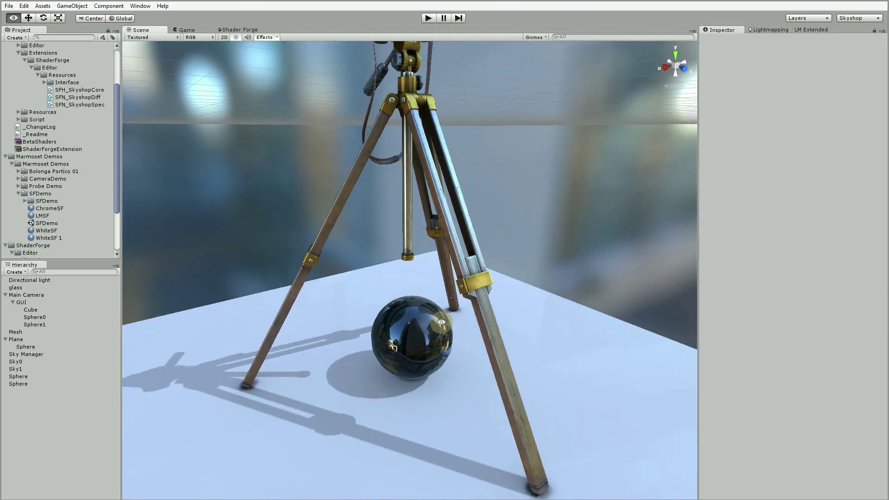
{"action": "scroll", "coordinate": [442, 321], "scroll_direction": "down", "scroll_amount": 5, "text": "alt"}
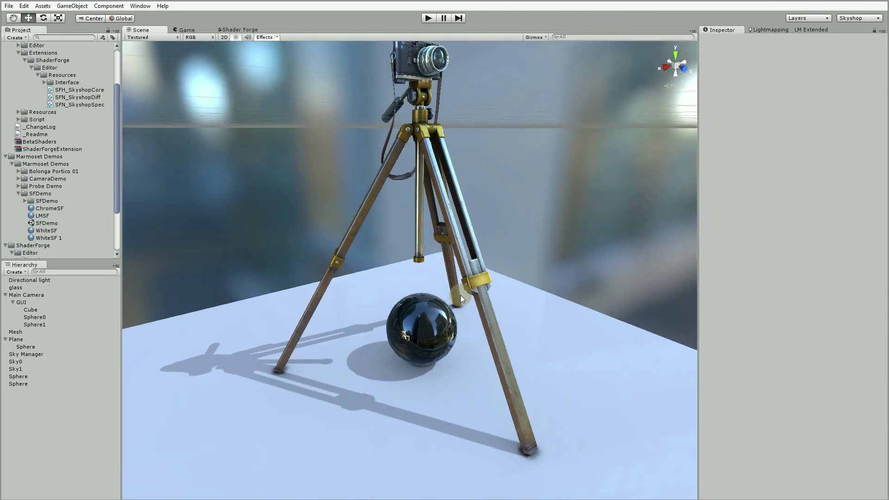